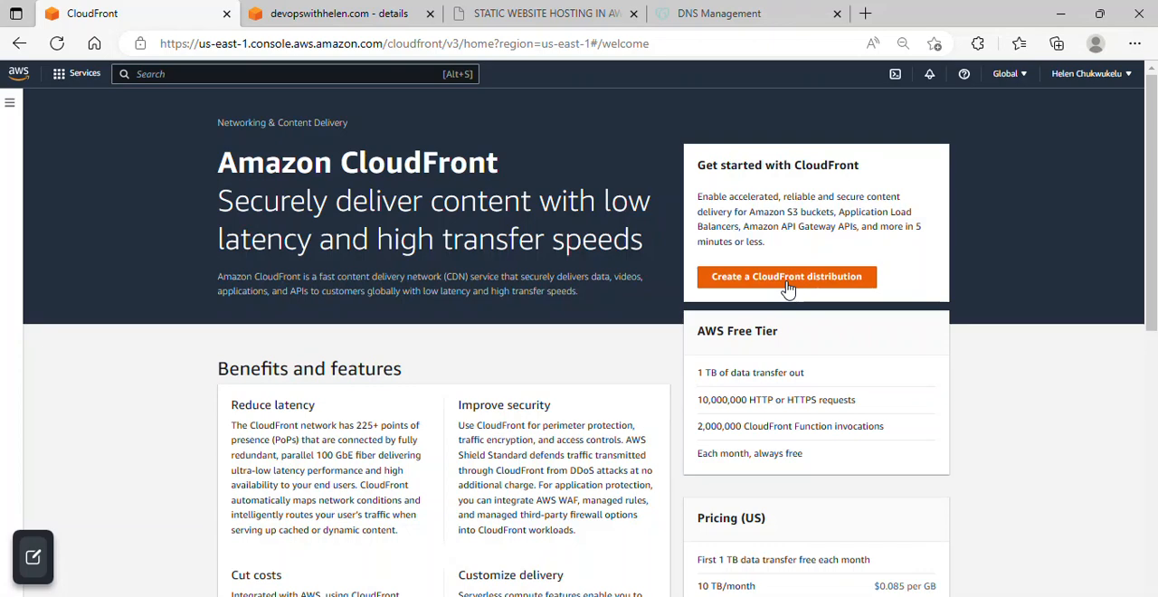
# Start creating a CloudFront distribution, and open the devopswithhelen.com bucket in S3 in the other browser tab
pyautogui.click(788, 279)
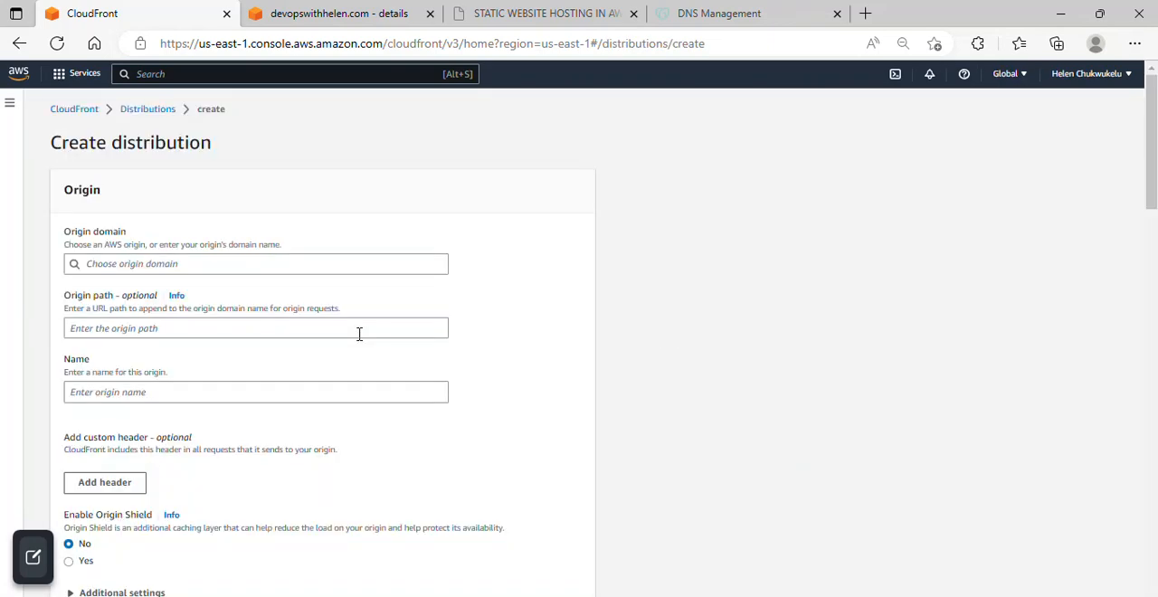
pyautogui.click(332, 14)
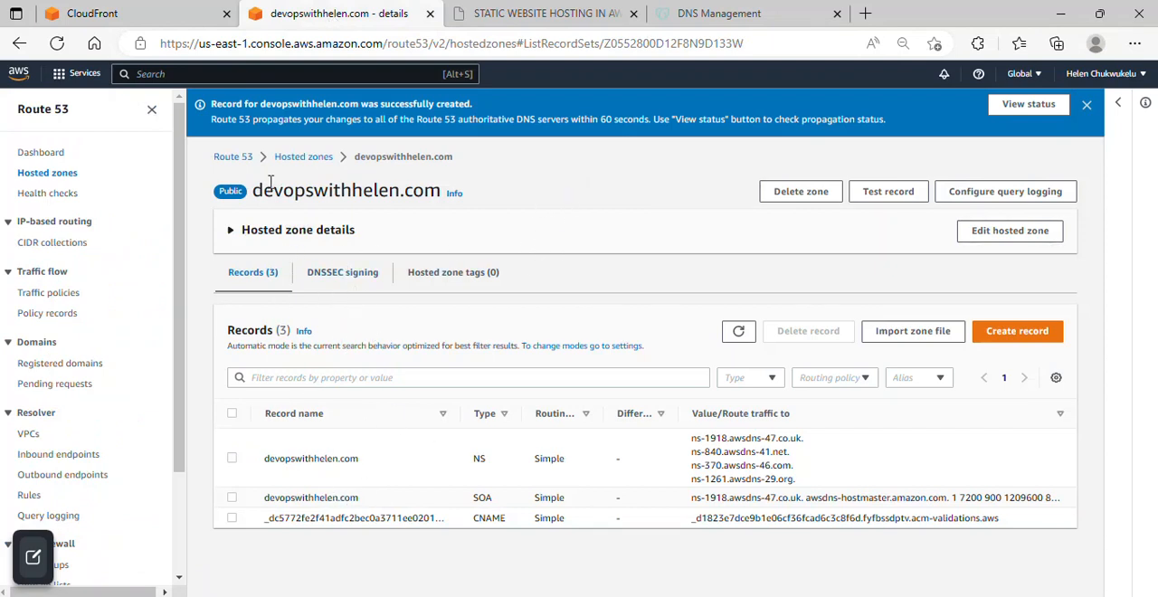
pyautogui.click(236, 74)
pyautogui.write('S3')
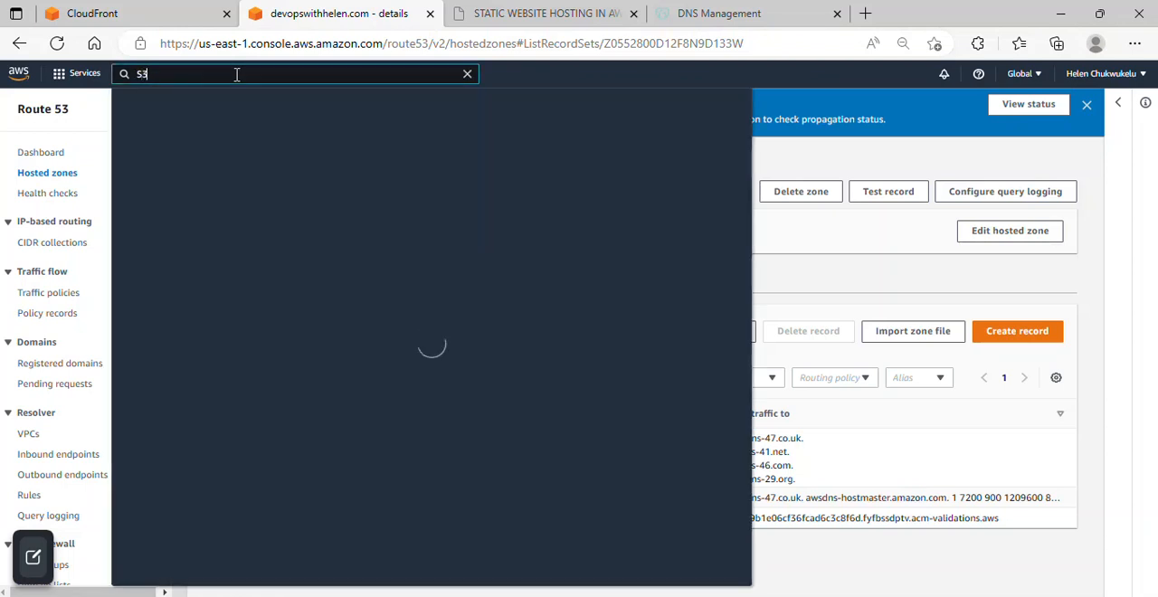
pyautogui.click(330, 180)
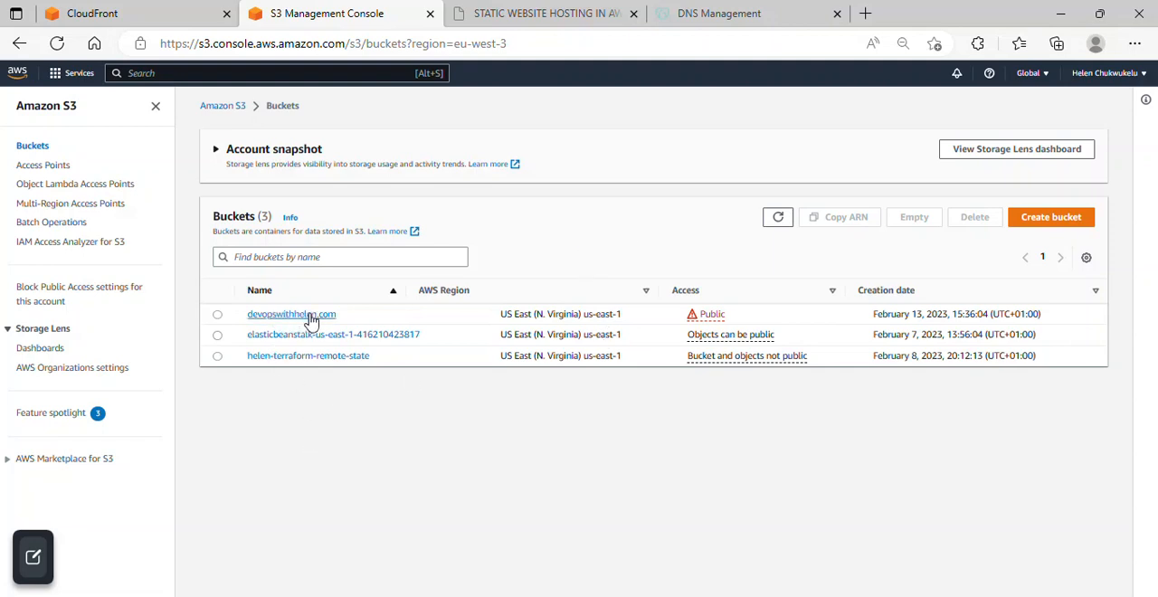
pyautogui.click(279, 316)
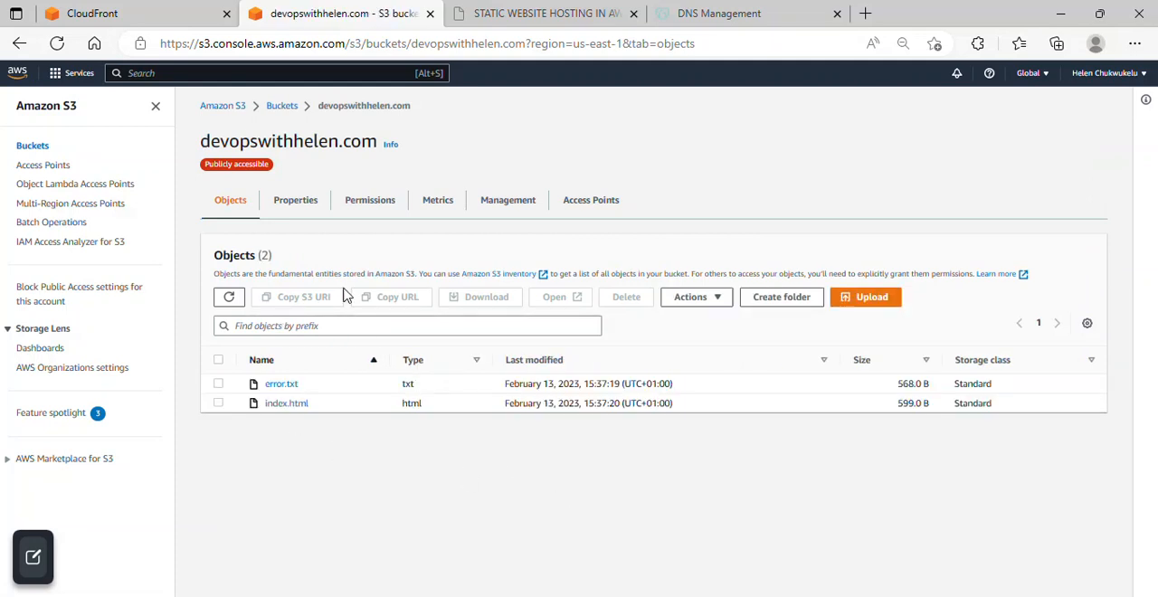
# Copy the bucket website endpoint from the static website hosting properties of the devopswithhelen.com bucket
pyautogui.click(299, 202)
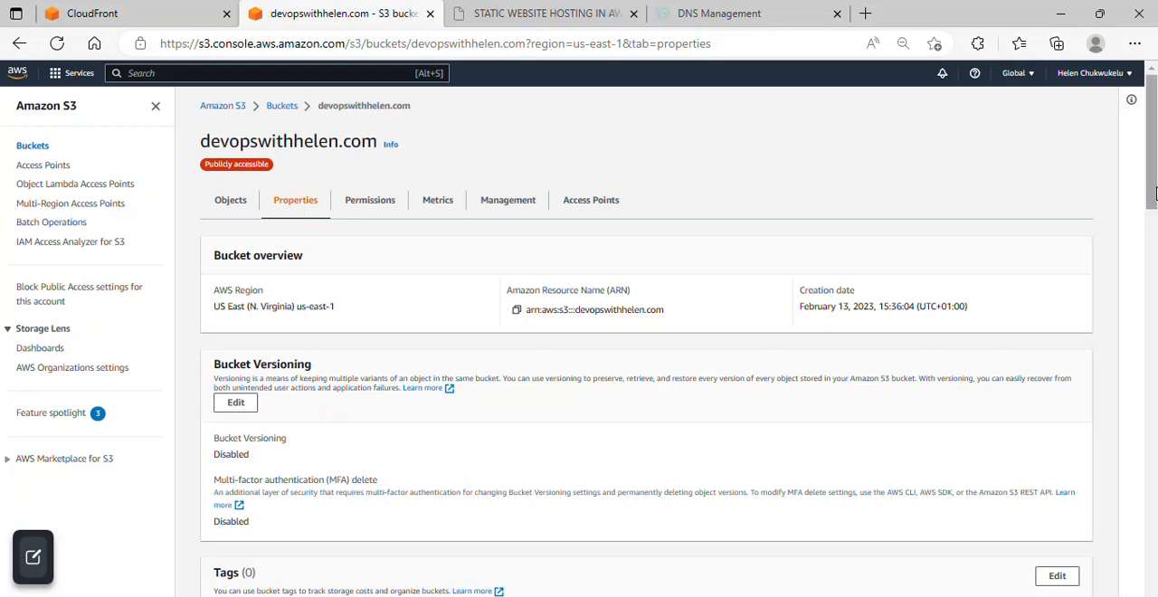
pyautogui.moveTo(1152, 195); pyautogui.dragTo(1152, 586)
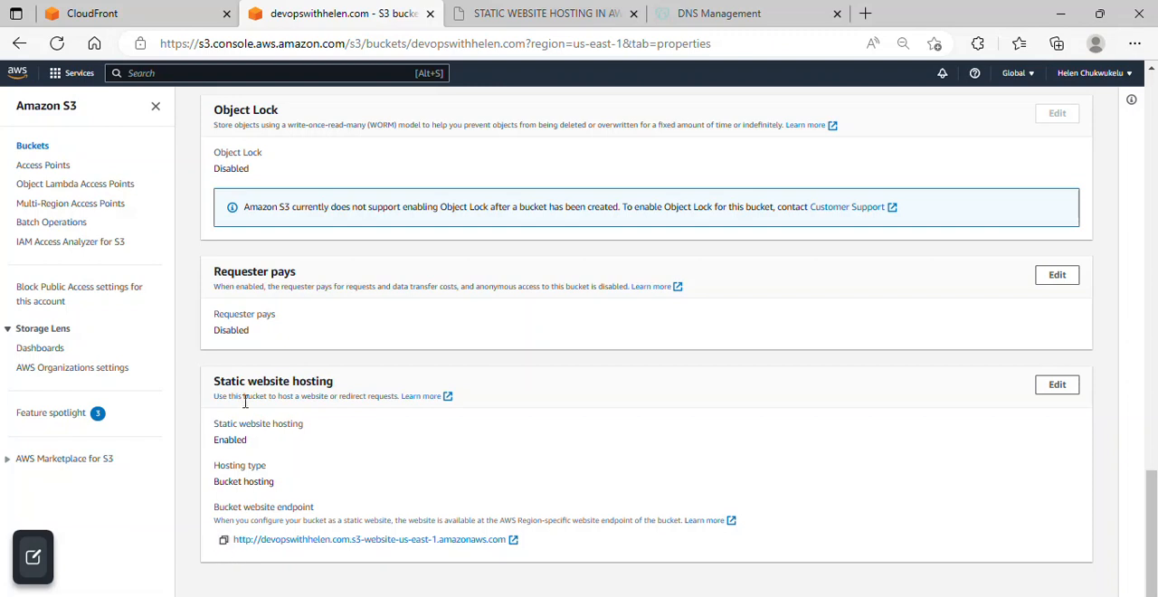
pyautogui.tripleClick(226, 381)
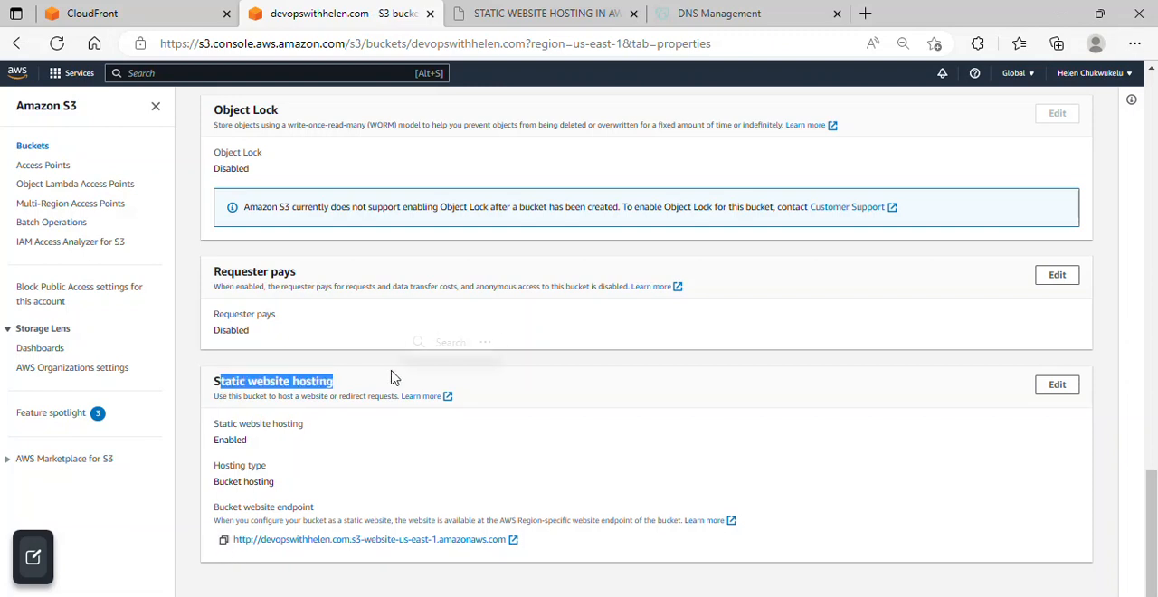
pyautogui.click(366, 461)
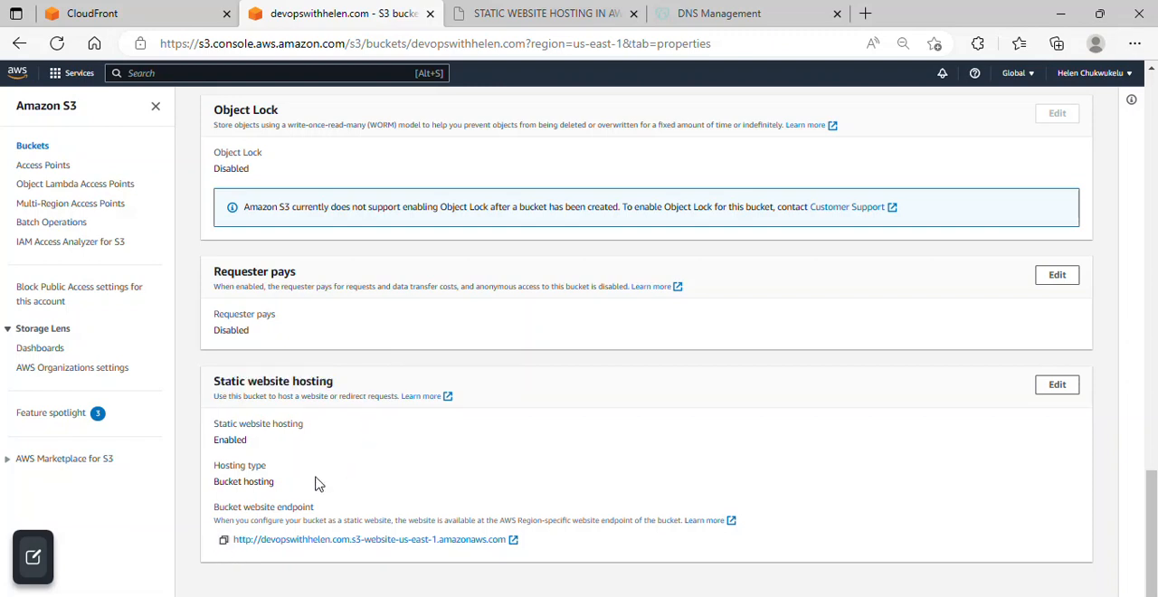
pyautogui.click(224, 542)
pyautogui.click(97, 10)
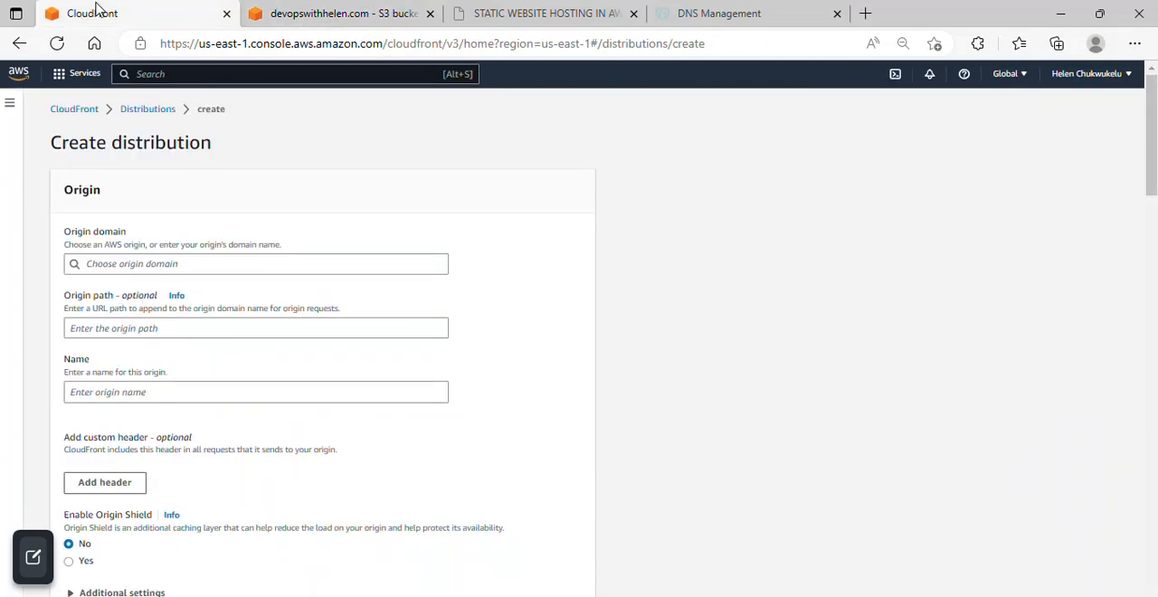
pyautogui.click(115, 259)
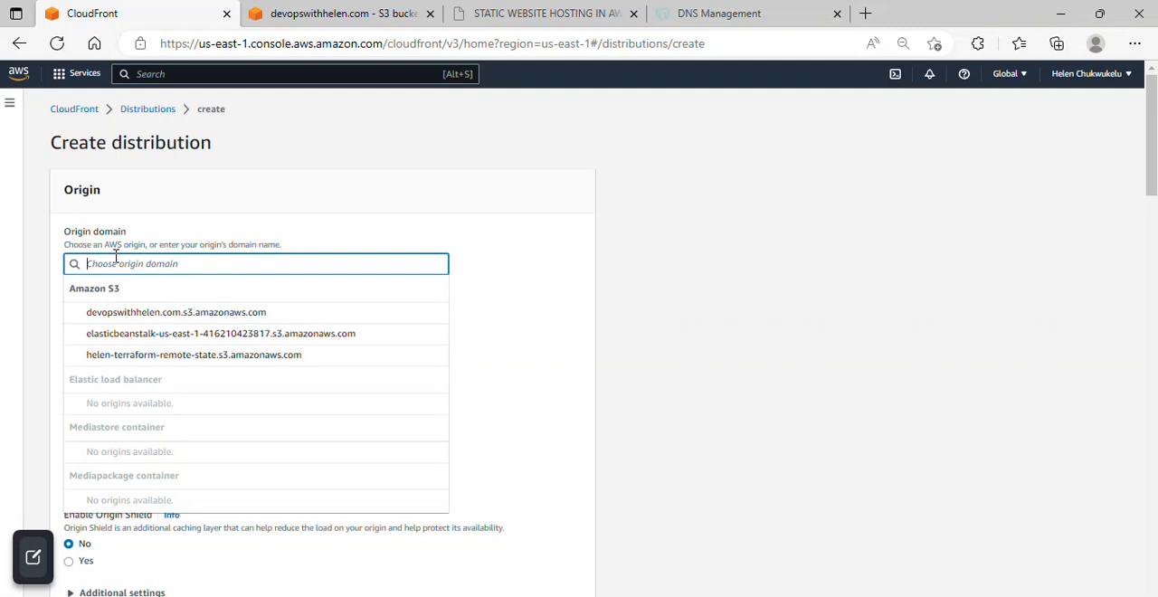
pyautogui.hotkey('ctrl', 'v')
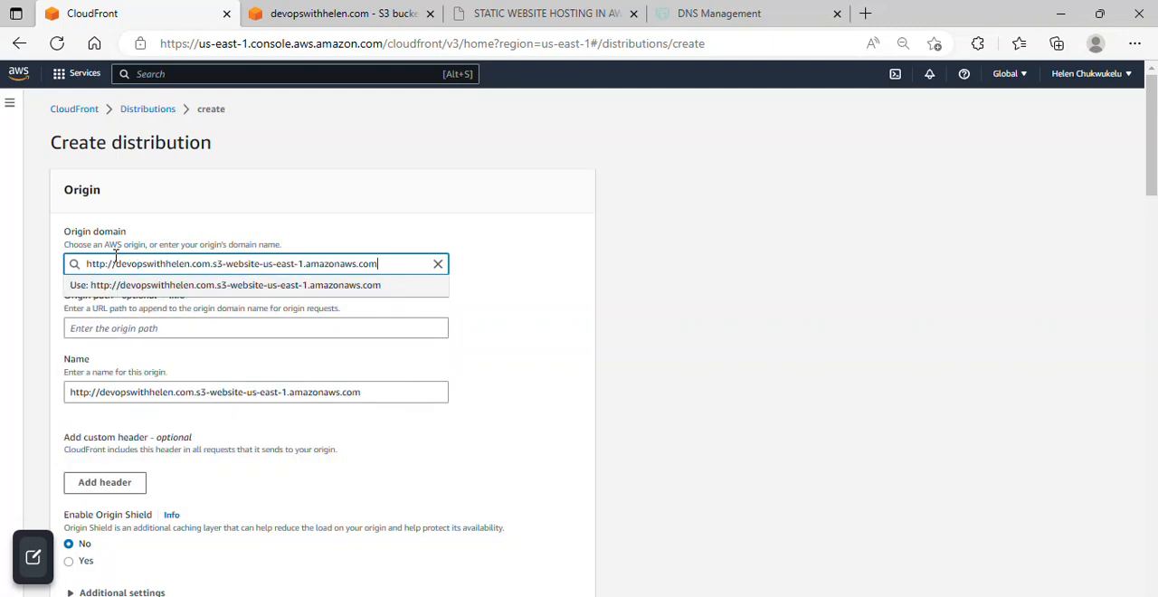
pyautogui.click(117, 263)
pyautogui.press('BackSpace')
pyautogui.press('BackSpace')
pyautogui.press('BackSpace')
pyautogui.press('BackSpace')
pyautogui.press('BackSpace')
pyautogui.press('BackSpace')
pyautogui.press('BackSpace')
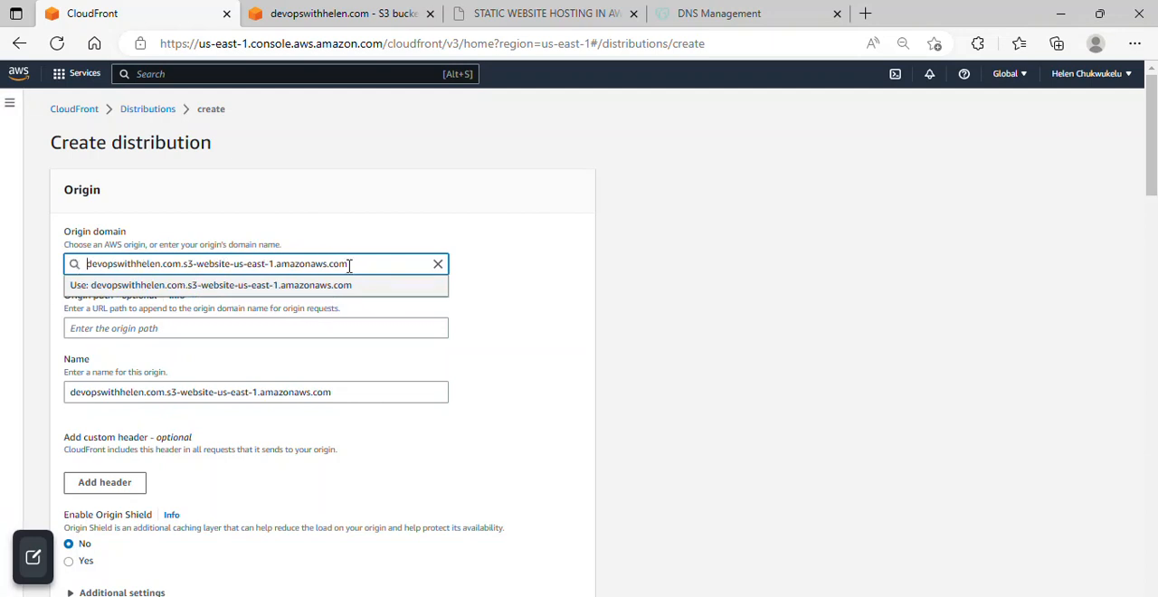
pyautogui.click(338, 218)
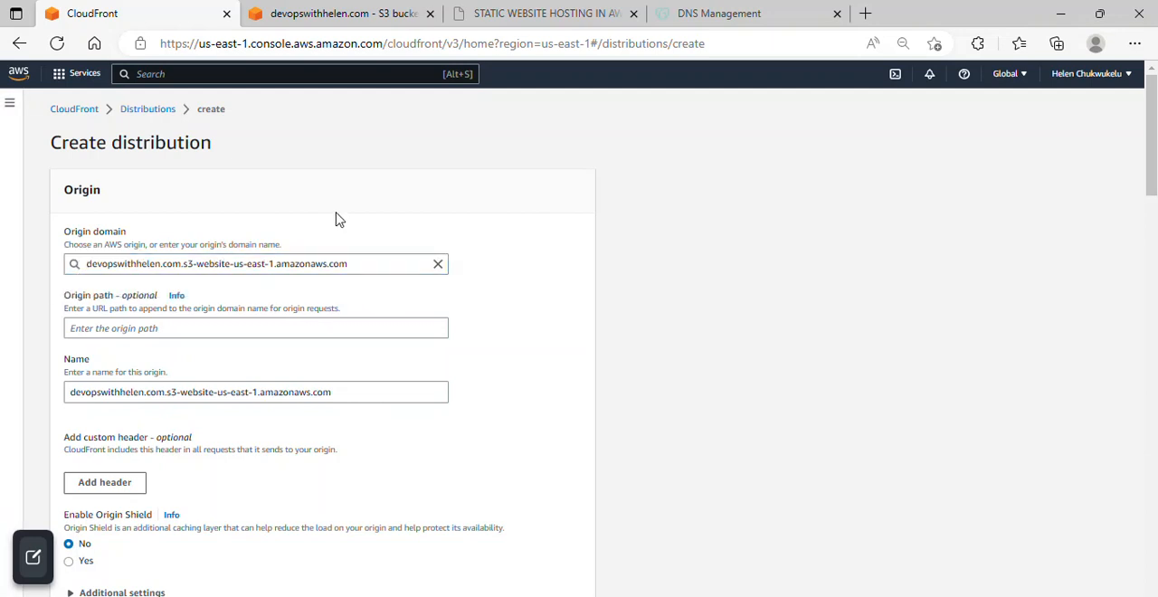
pyautogui.click(92, 263)
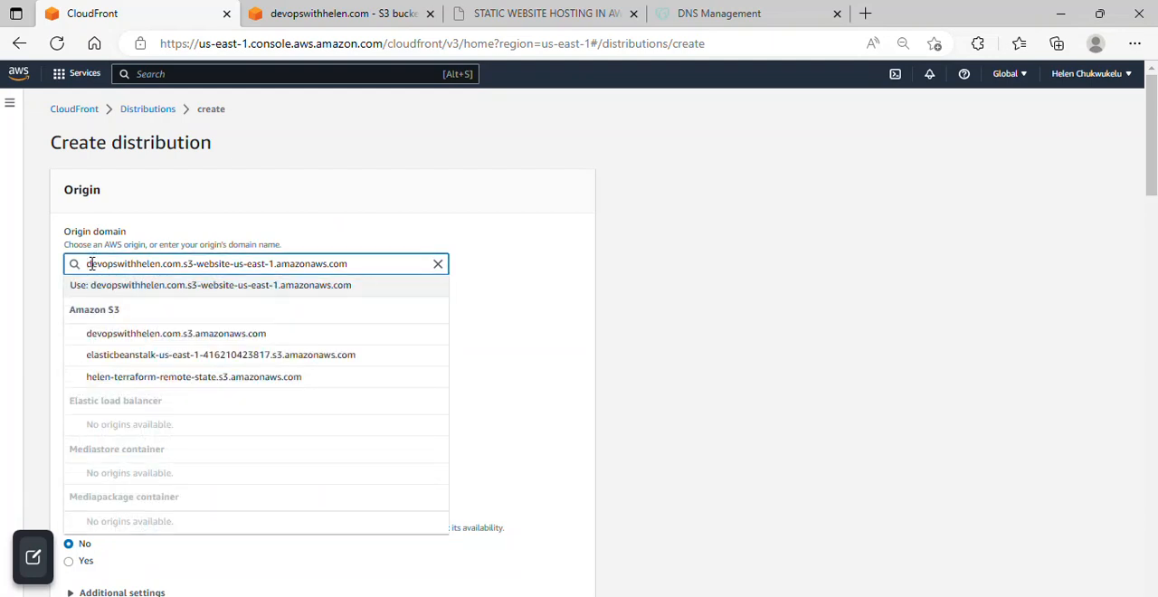
pyautogui.click(417, 205)
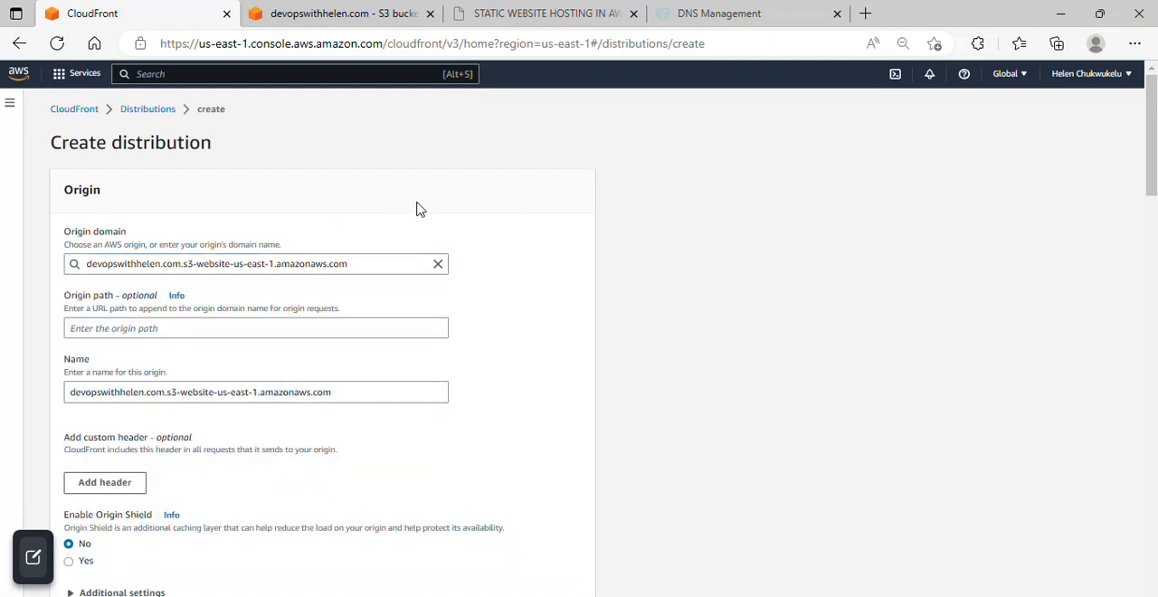
# Set the viewer protocol policy of the default cache behavior to Redirect HTTP to HTTPS
pyautogui.moveTo(1153, 138); pyautogui.dragTo(1154, 160)
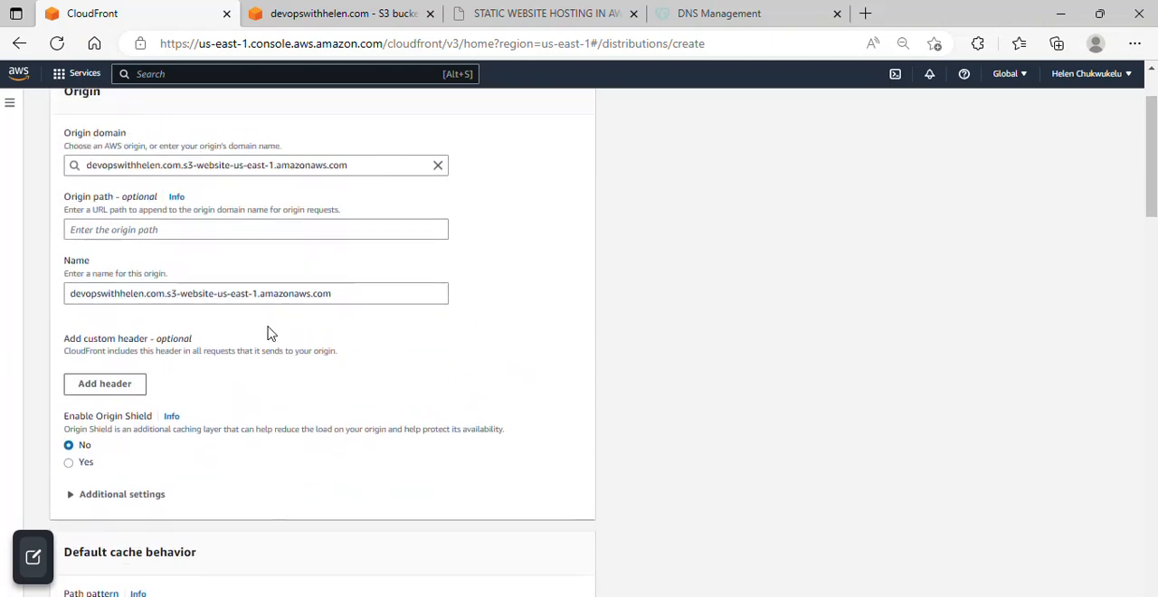
pyautogui.scroll(-5, 1136, 271)
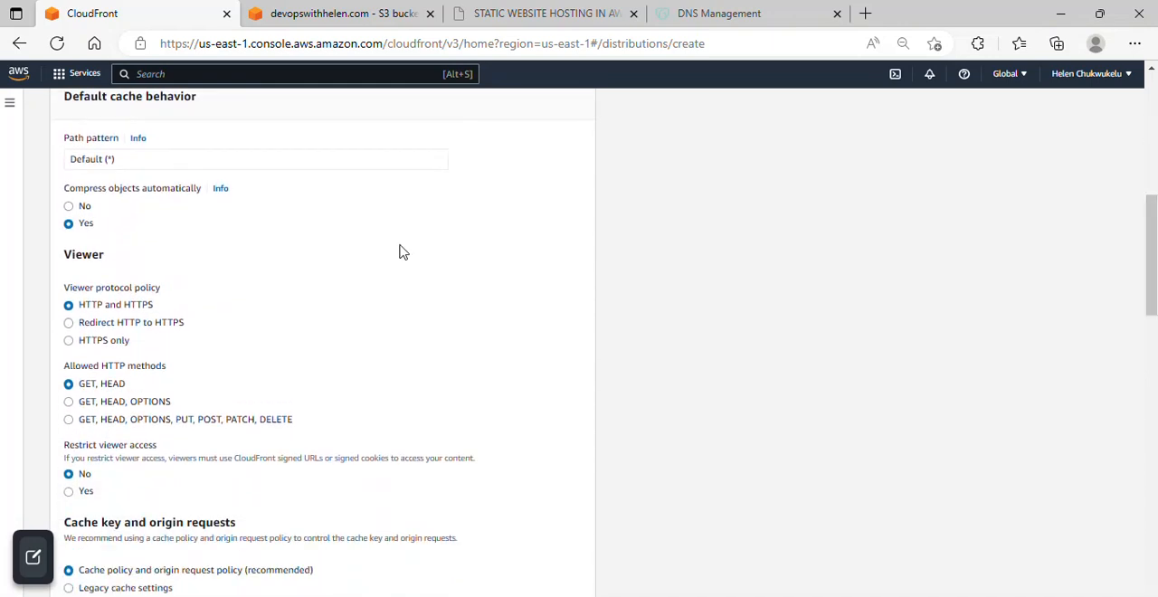
pyautogui.click(71, 327)
pyautogui.moveTo(162, 327); pyautogui.dragTo(182, 331)
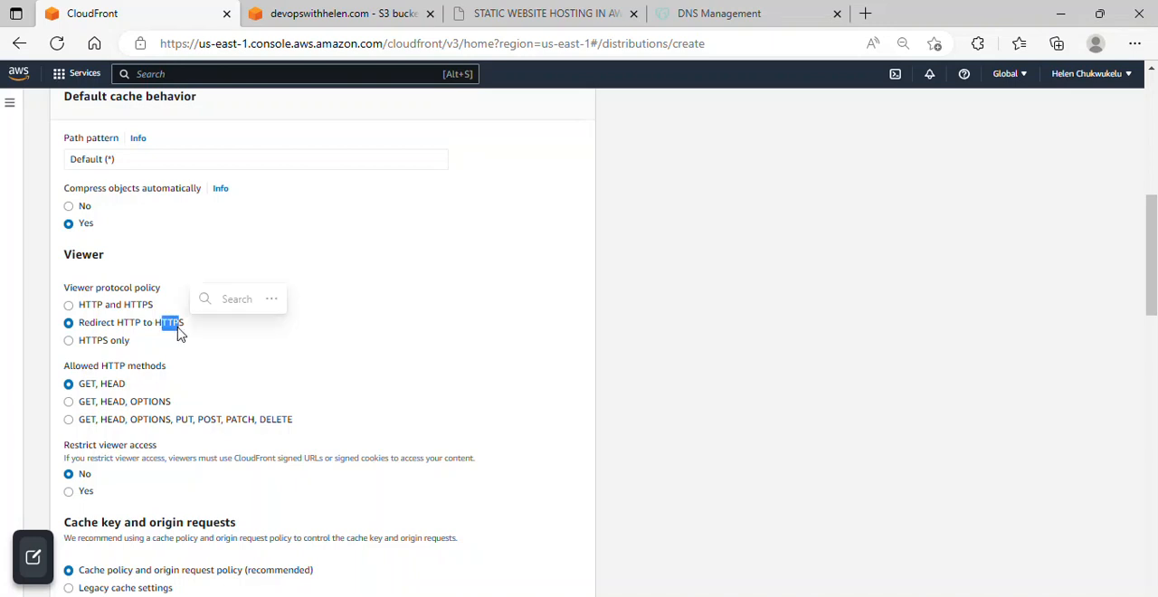
pyautogui.click(335, 356)
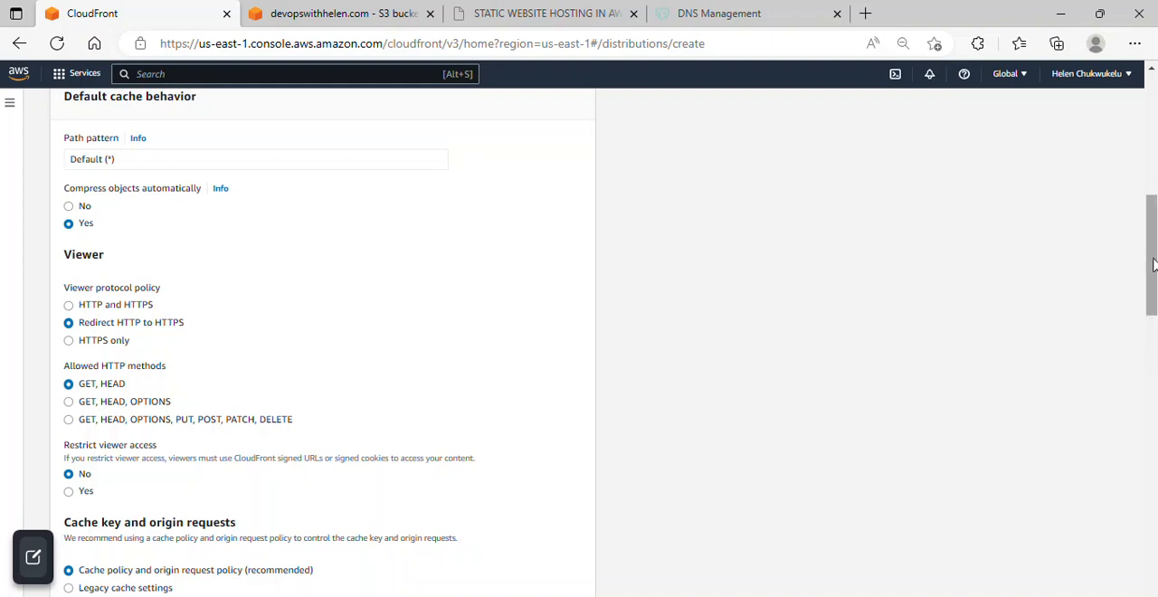
# Add the alternate domain name devopswithhelen.com and select the devopswithhelen.com ACM certificate as the custom SSL certificate
pyautogui.moveTo(1153, 263); pyautogui.dragTo(1149, 493)
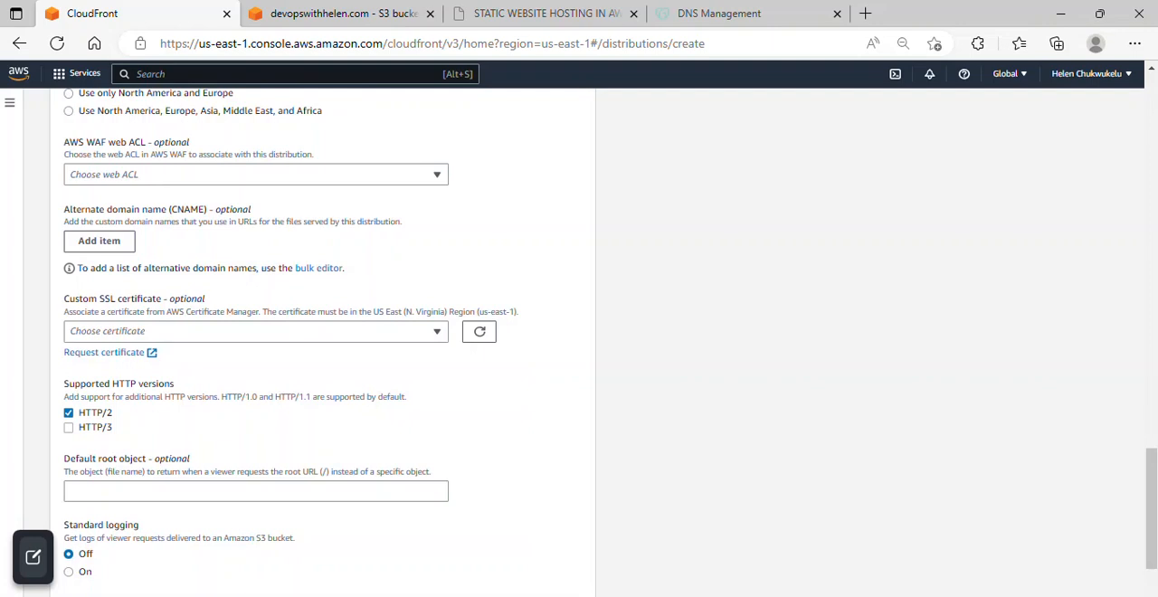
pyautogui.click(101, 242)
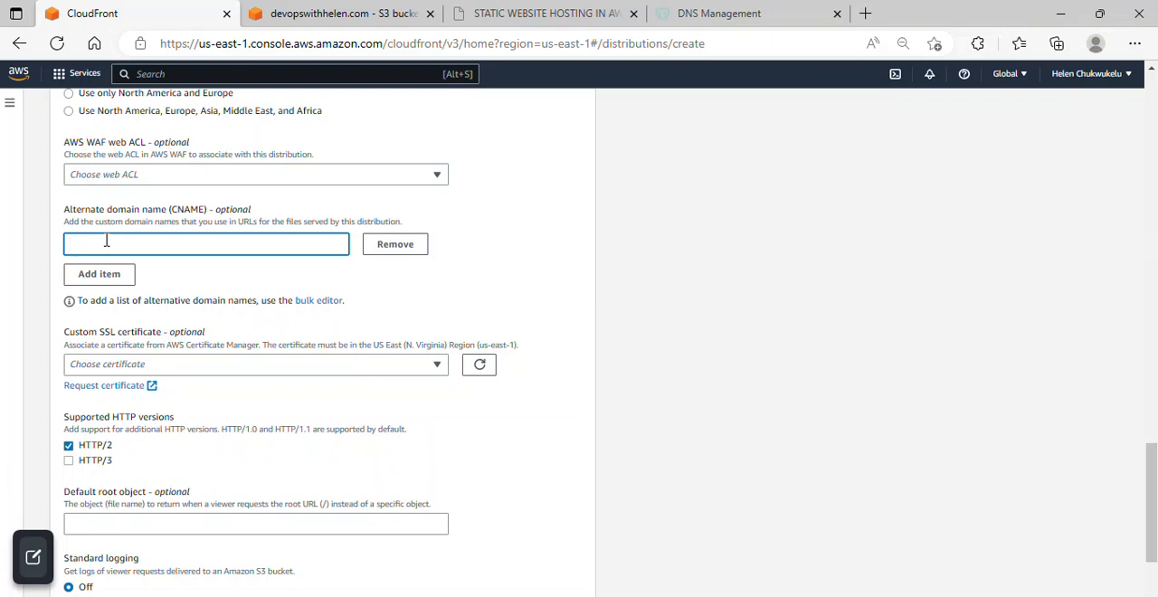
pyautogui.write('opswithhelen.com')
pyautogui.click(191, 367)
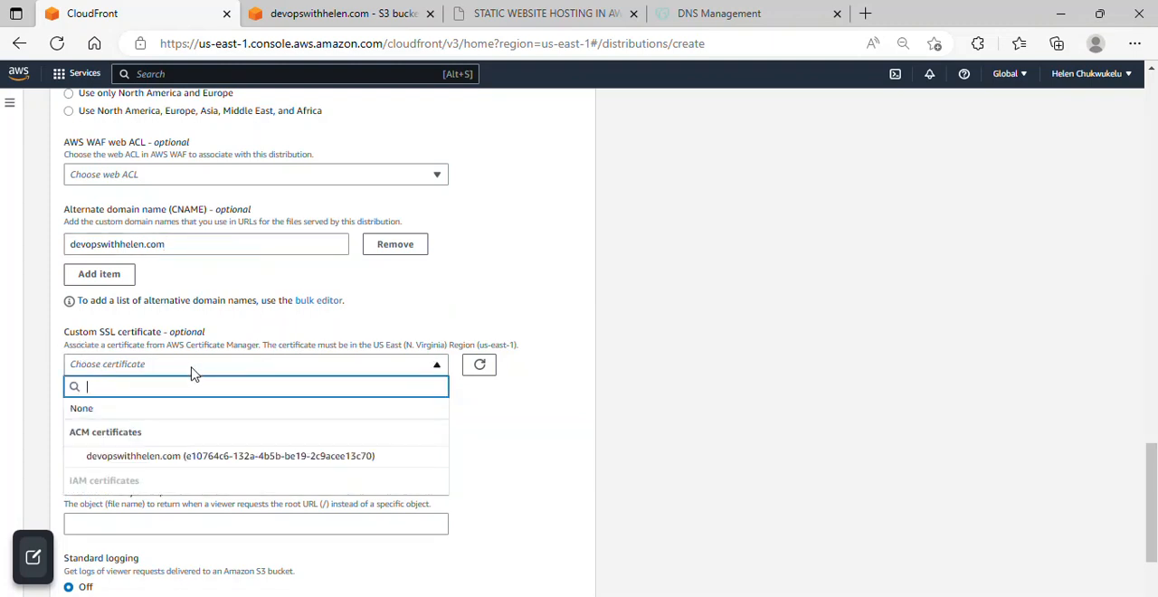
pyautogui.click(163, 458)
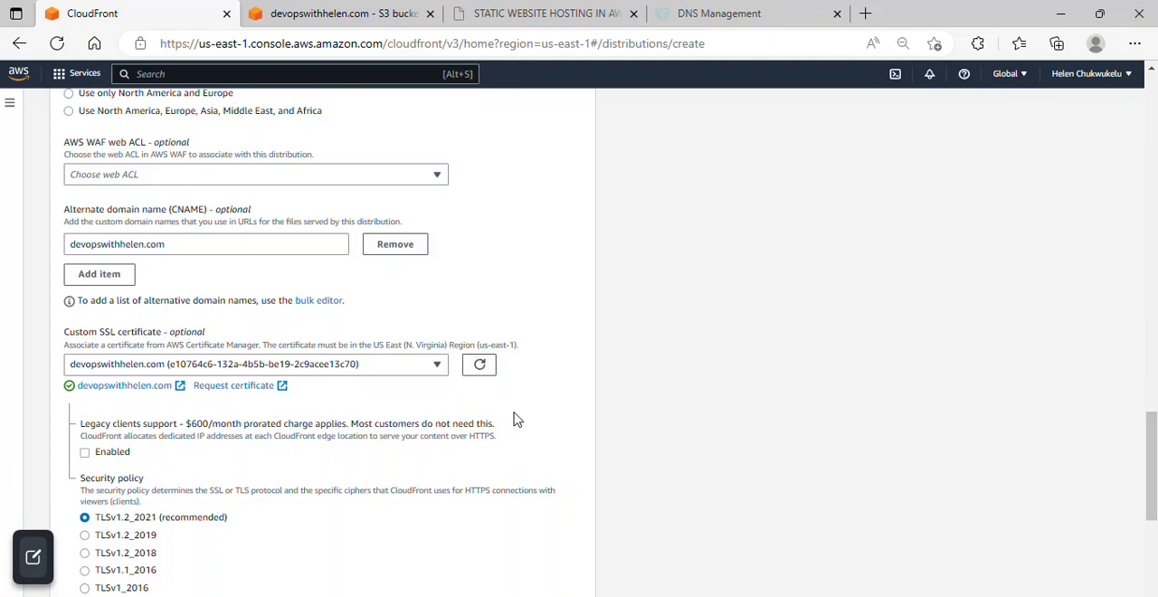
# Create the distribution with the remaining settings at their defaults and dismiss the notification banners
pyautogui.scroll(-1, 515, 420)
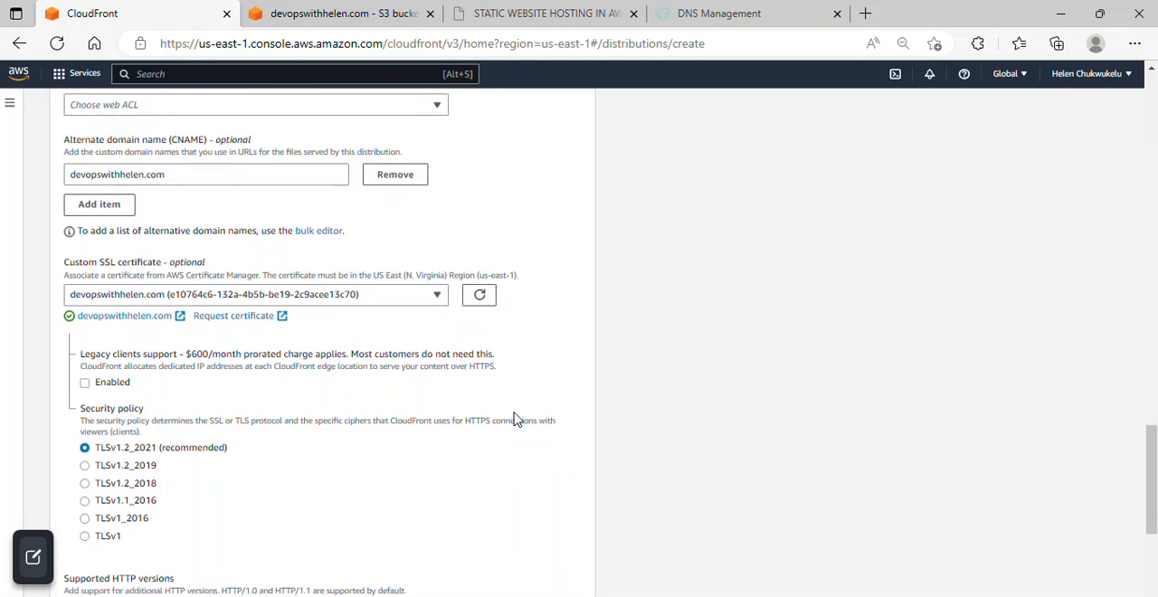
pyautogui.scroll(-2, 515, 420)
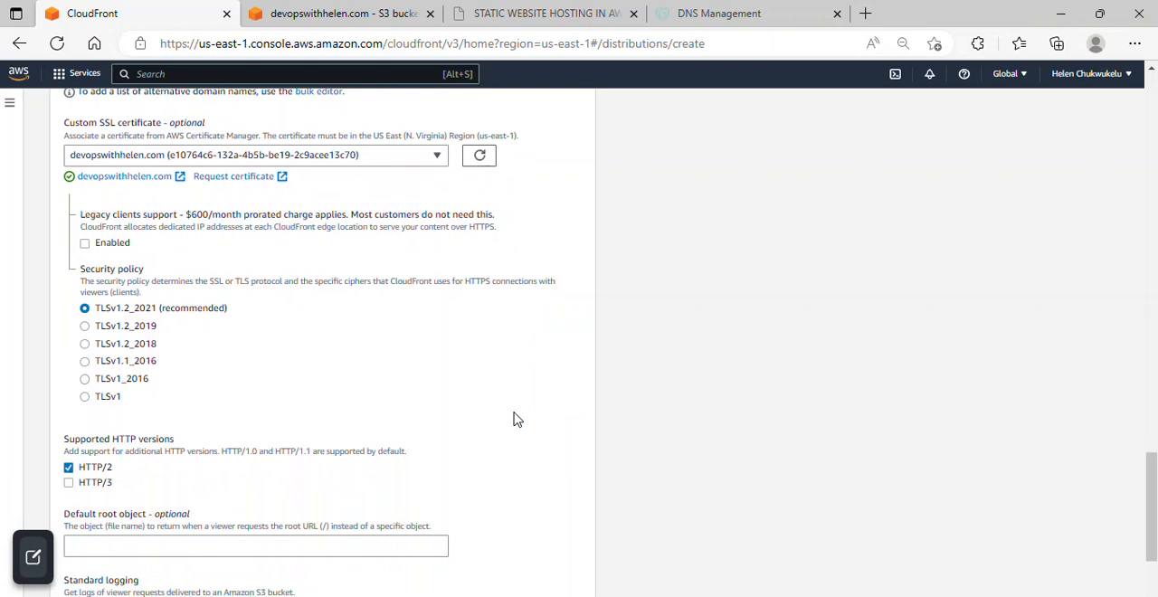
pyautogui.scroll(-3, 516, 420)
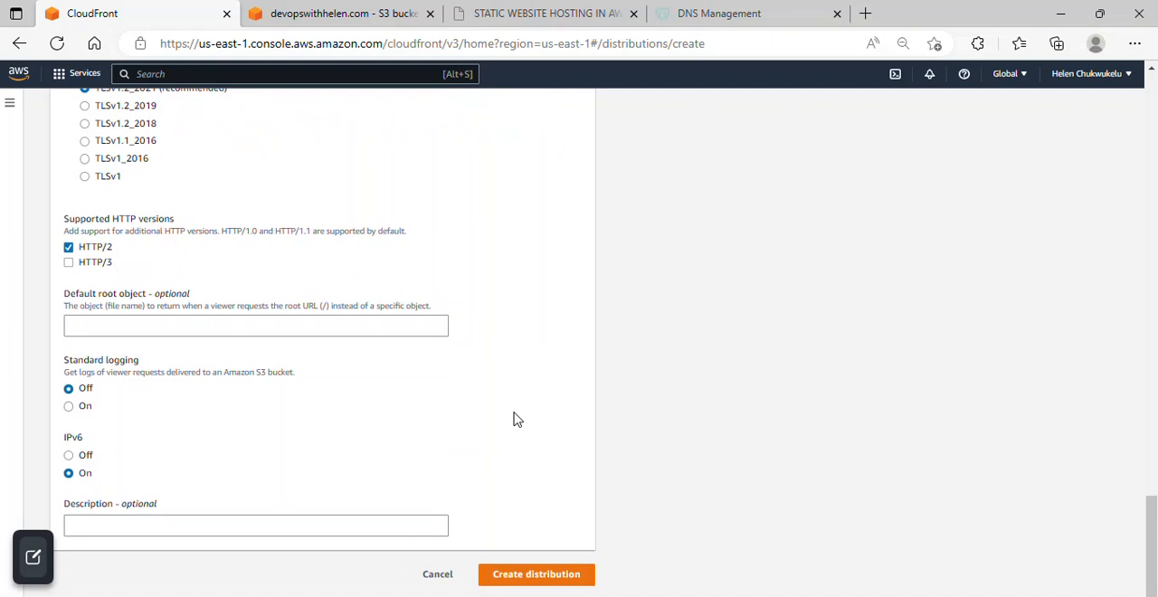
pyautogui.click(525, 575)
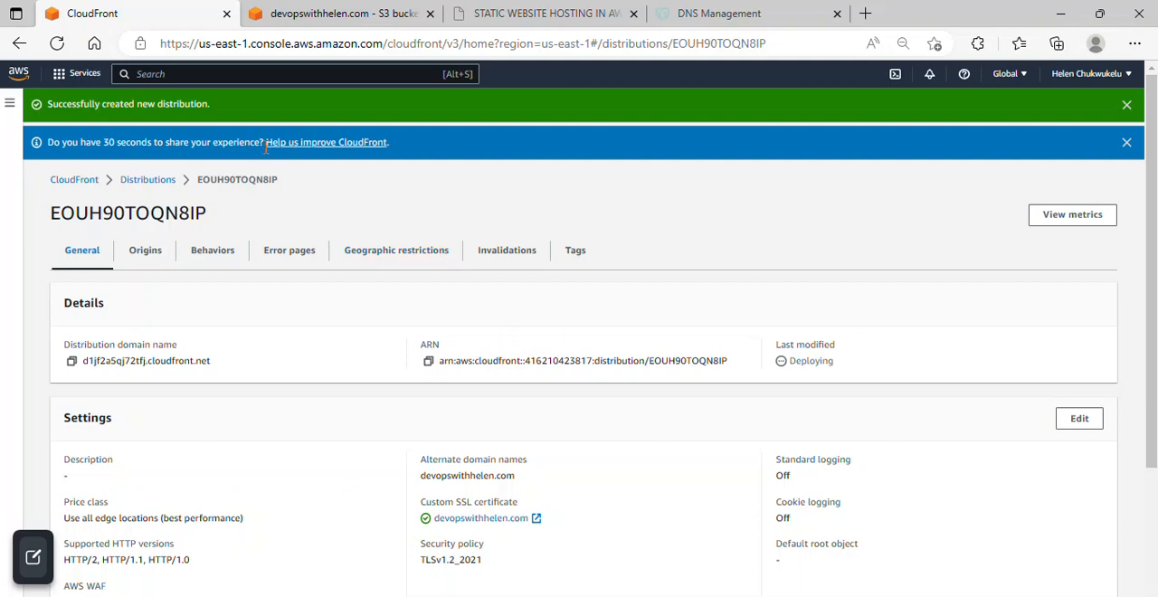
pyautogui.click(1126, 144)
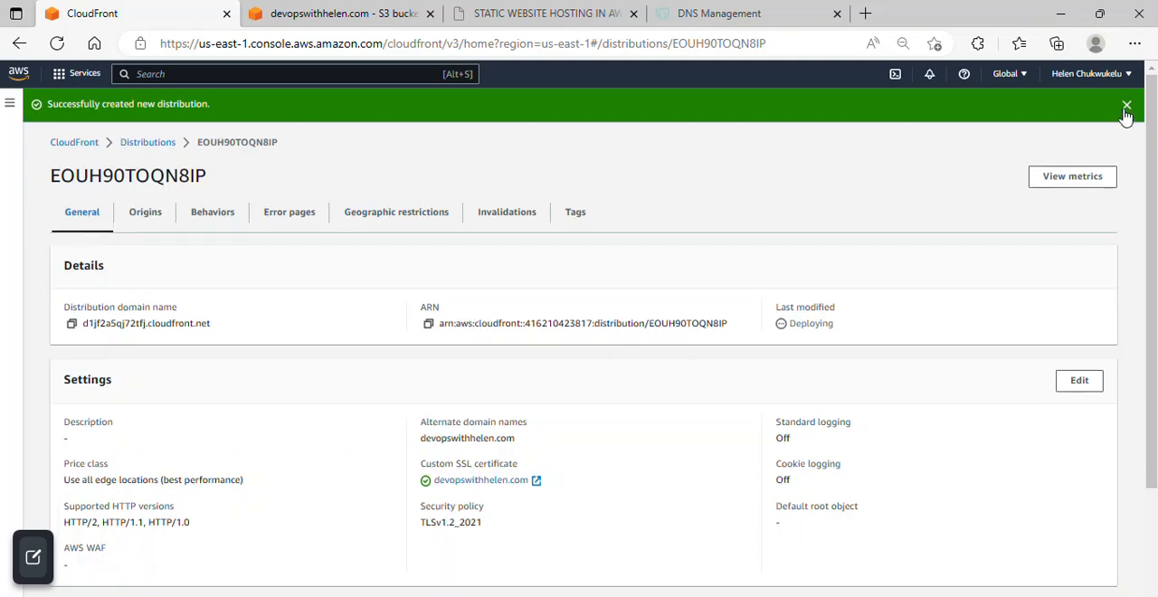
pyautogui.click(1126, 105)
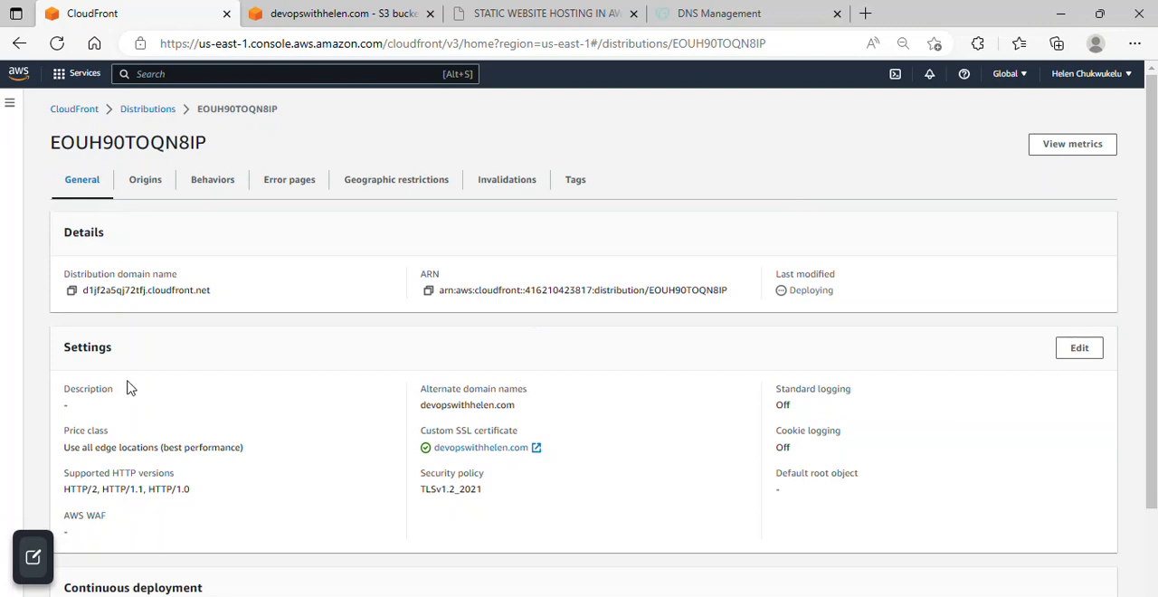
# Check the new distribution's status and last modified date in the distributions list
pyautogui.click(145, 112)
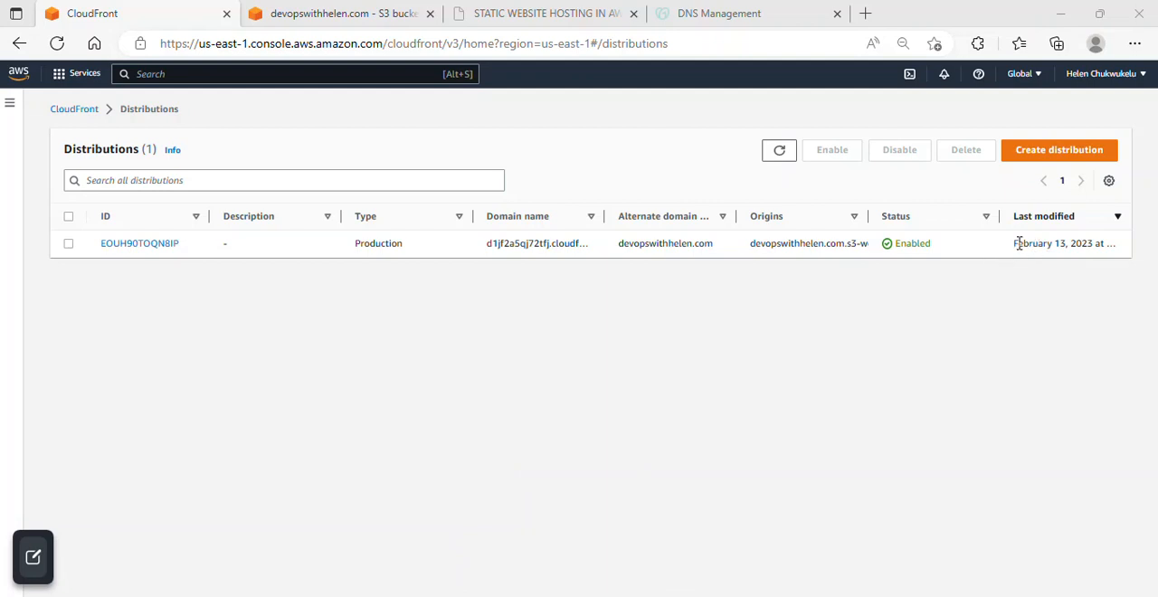
pyautogui.moveTo(1018, 244); pyautogui.dragTo(1095, 251)
pyautogui.click(1041, 298)
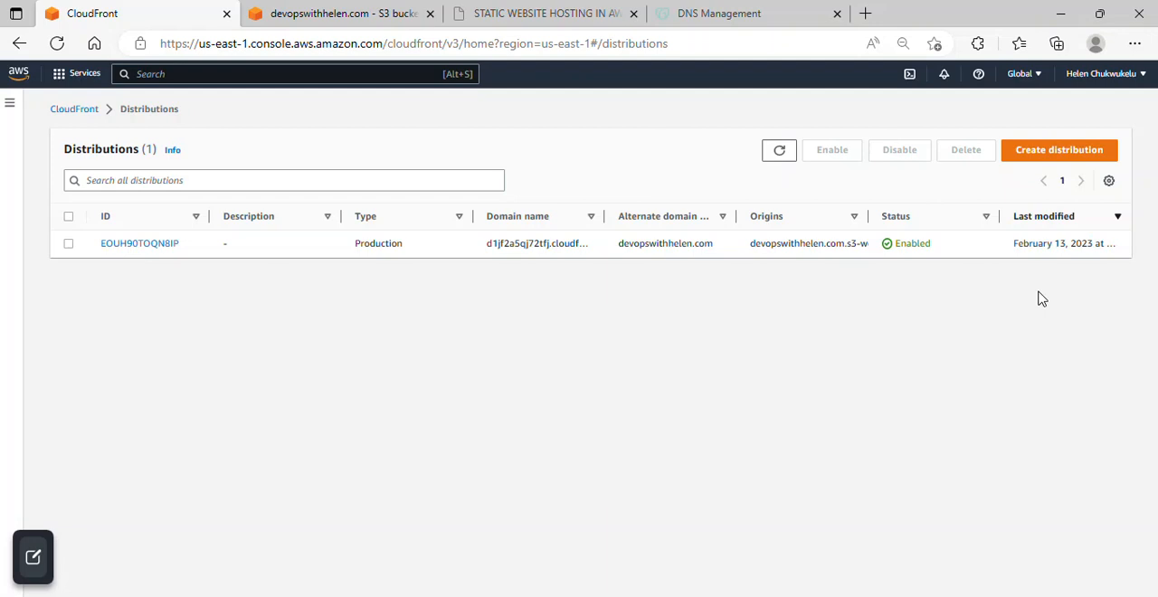
# Copy the distribution domain name from the new distribution's details and load it in a new browser tab
pyautogui.click(143, 245)
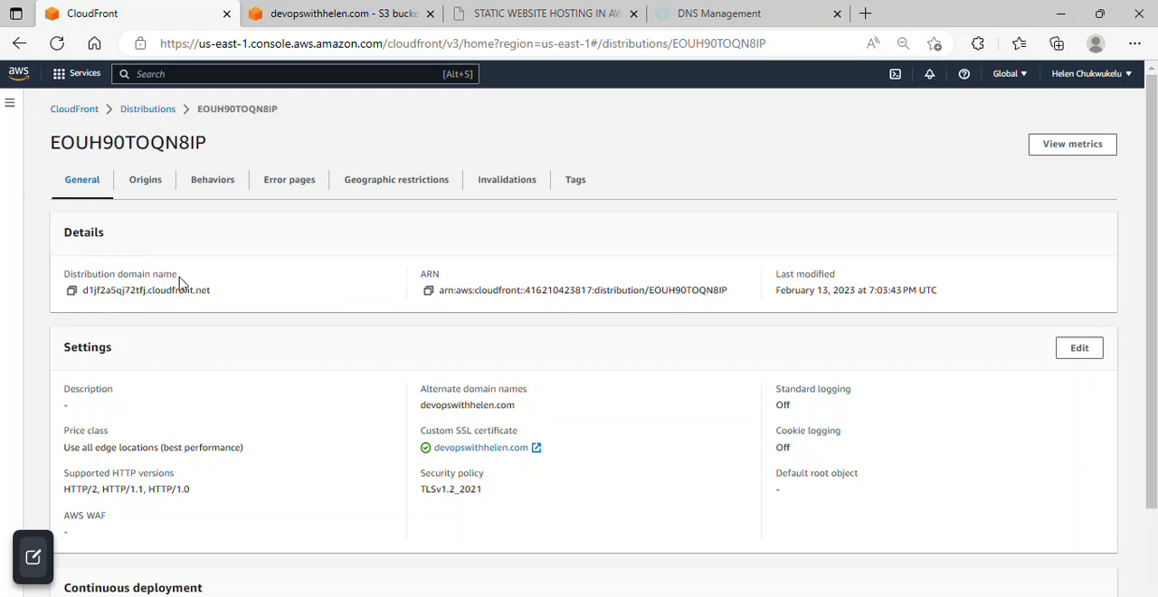
pyautogui.click(72, 292)
pyautogui.click(865, 14)
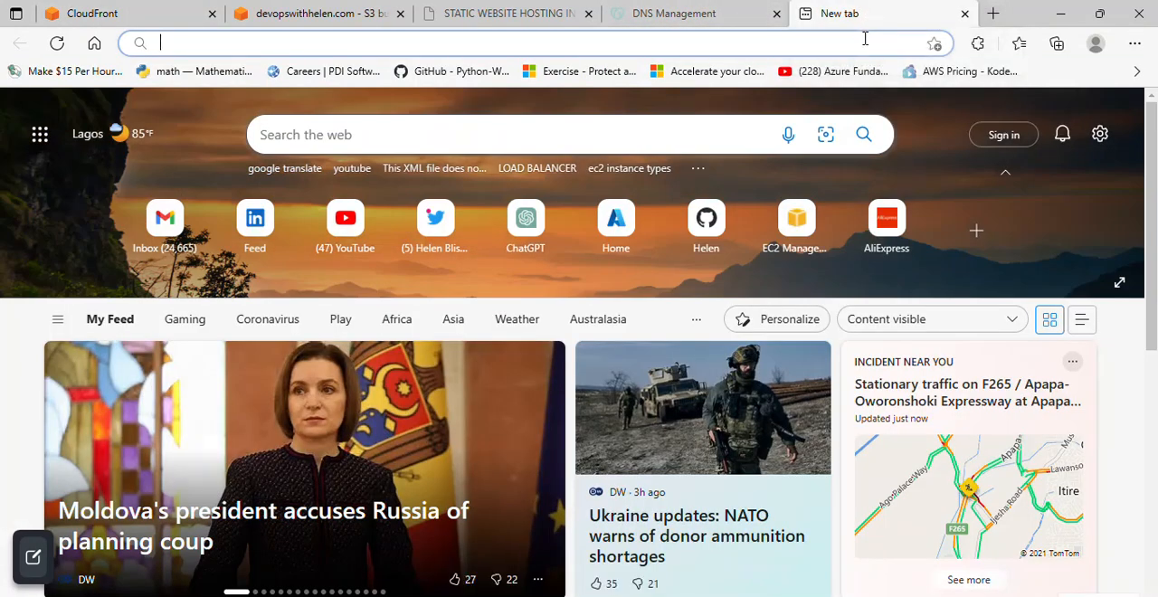
pyautogui.hotkey('ctrl', 'v')
pyautogui.press('Return')
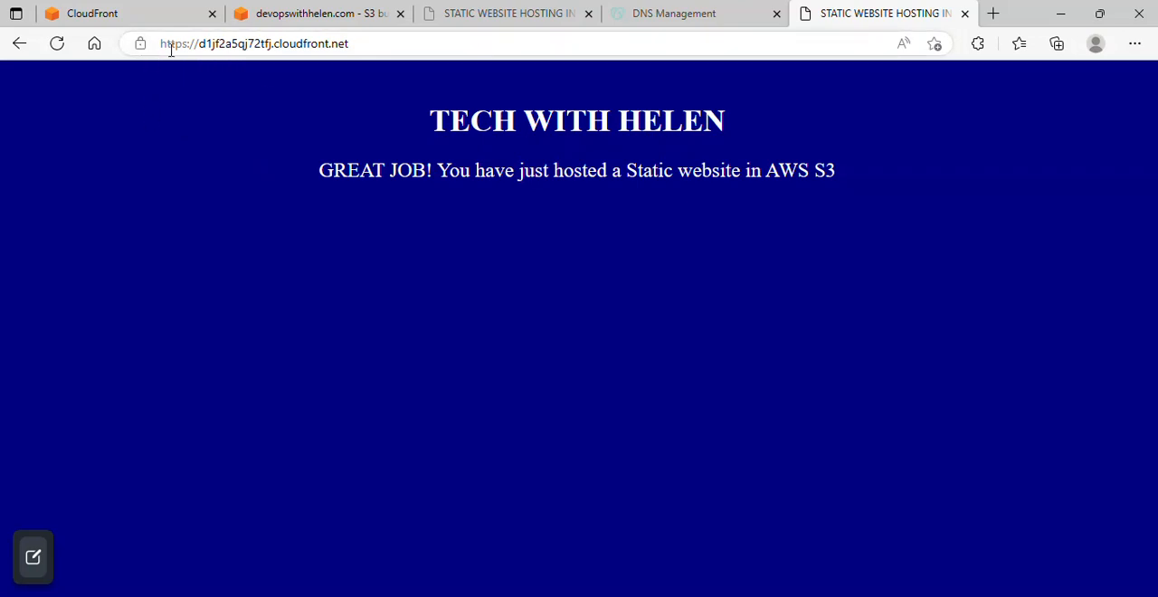
# Check that the CloudFront page's address uses the https protocol
pyautogui.moveTo(187, 47); pyautogui.dragTo(155, 47)
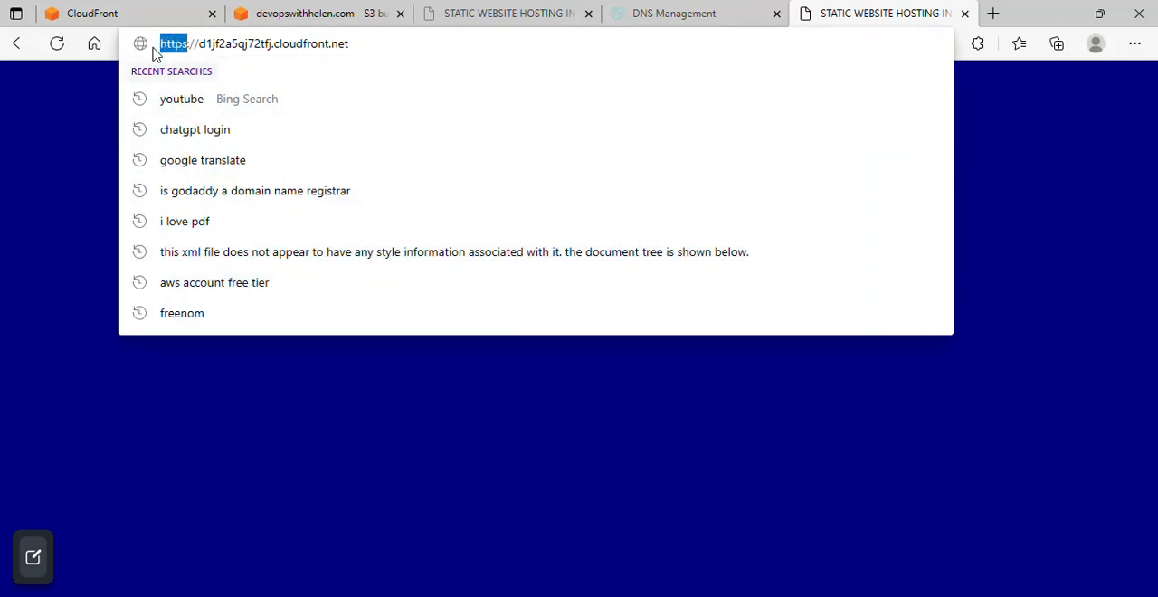
pyautogui.click(240, 396)
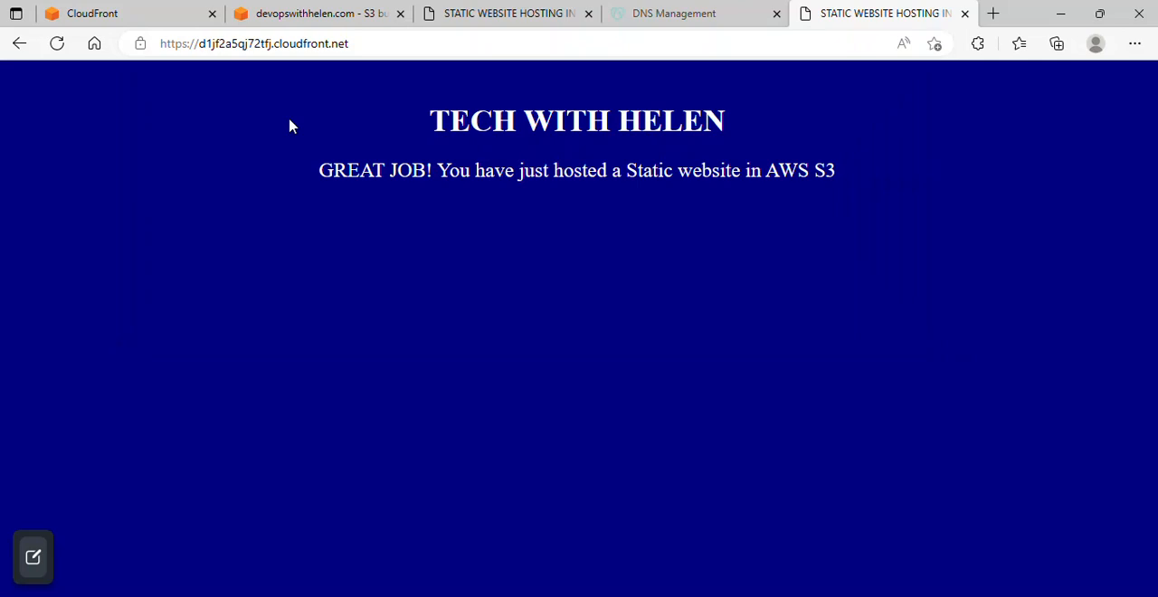
# Return to the AWS console, search the services for "route53" and open the Route 53 dashboard
pyautogui.click(280, 7)
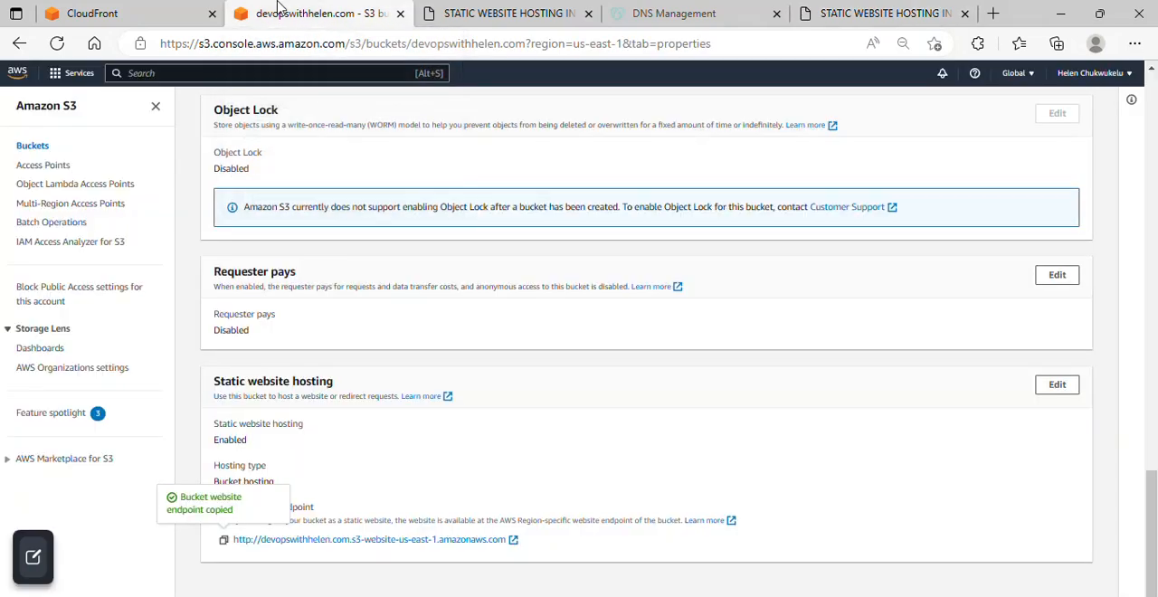
pyautogui.click(317, 73)
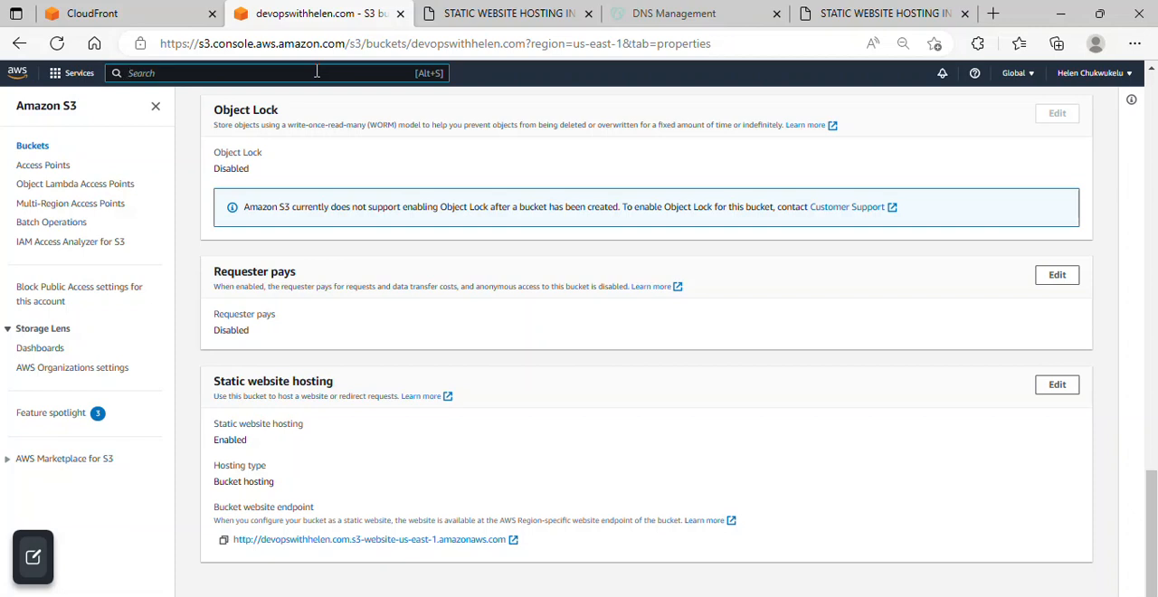
pyautogui.write('rou')
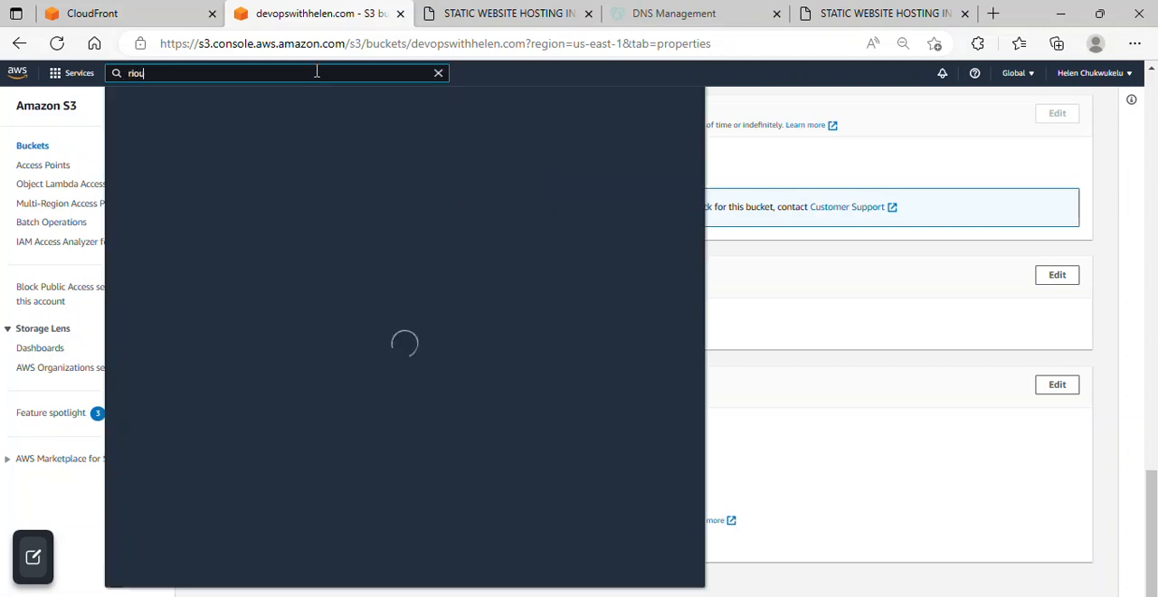
pyautogui.press('BackSpace')
pyautogui.press('BackSpace')
pyautogui.press('BackSpace')
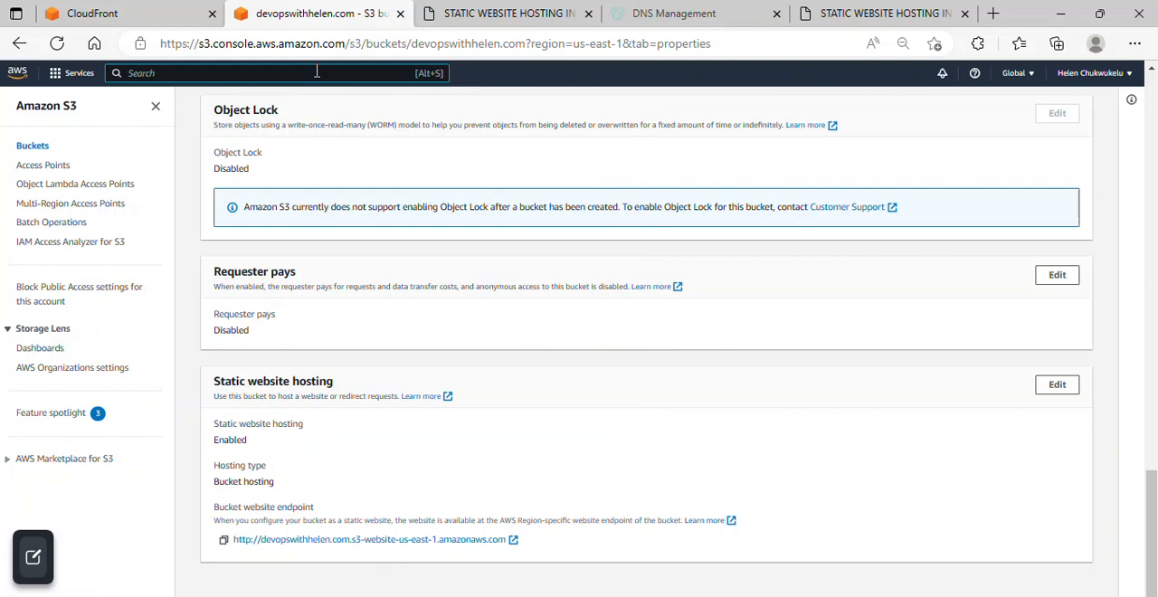
pyautogui.write('route')
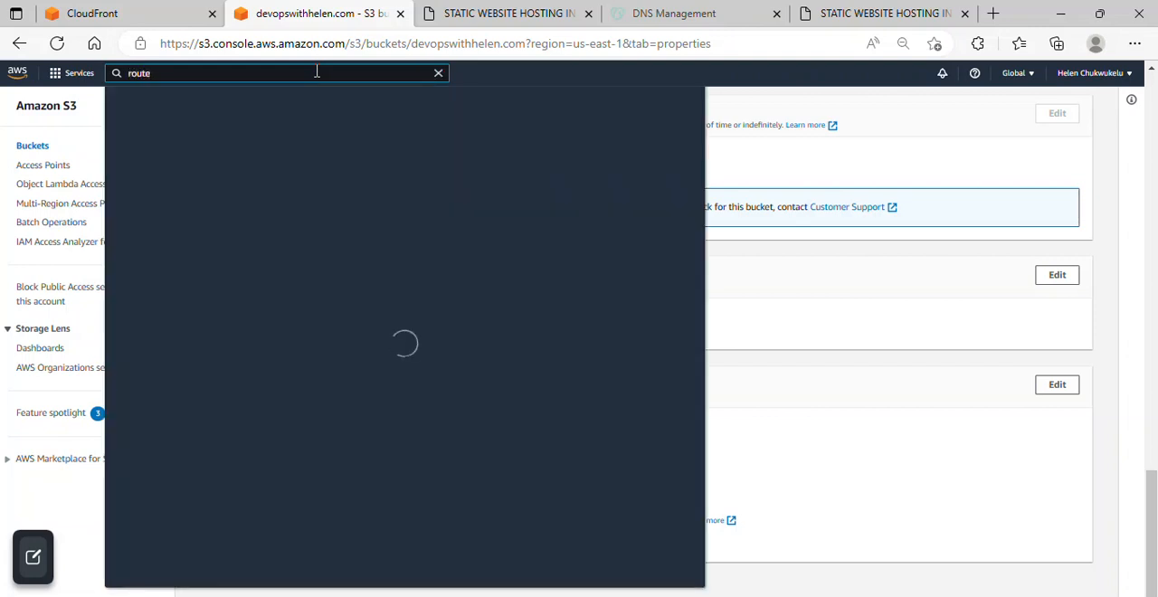
pyautogui.write('53')
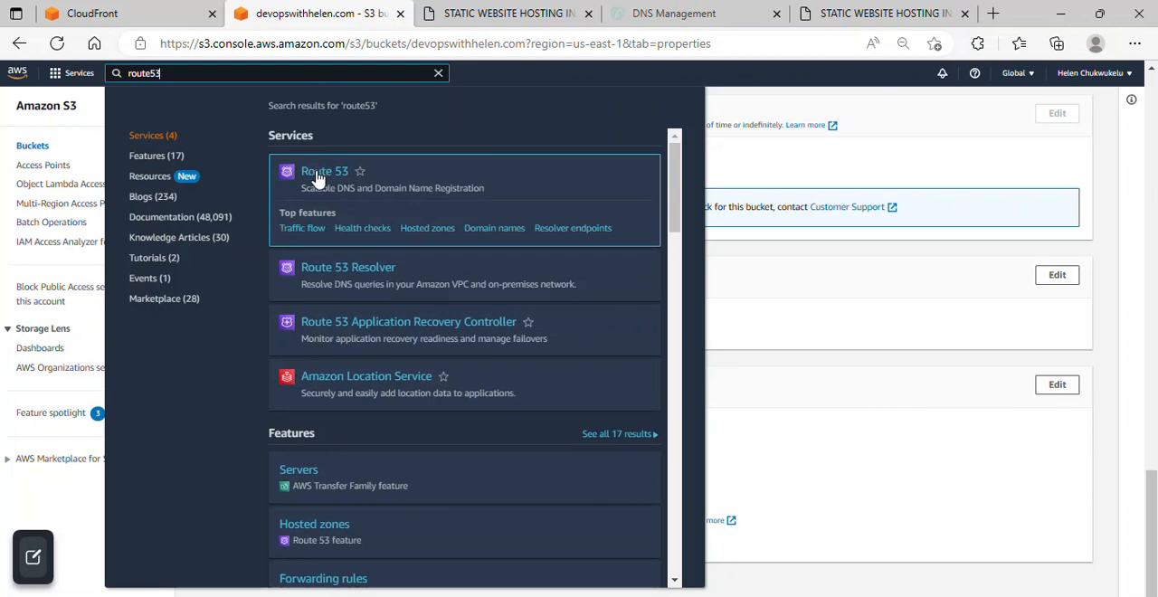
pyautogui.click(318, 177)
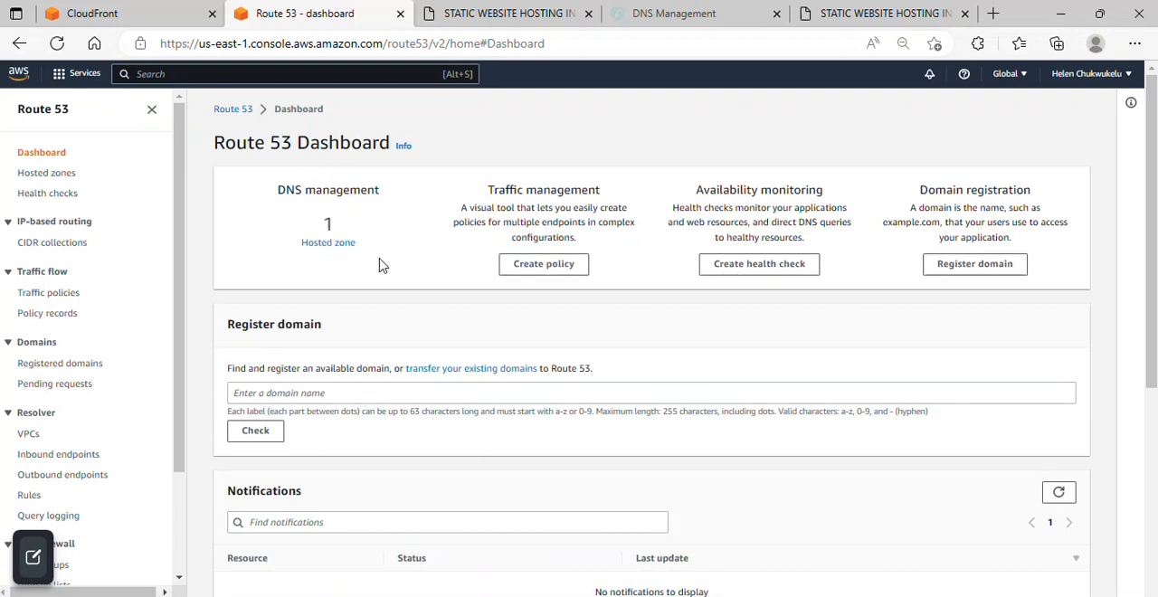
# Open the devopswithhelen.com hosted zone and review its existing NS, SOA and CNAME records
pyautogui.click(331, 246)
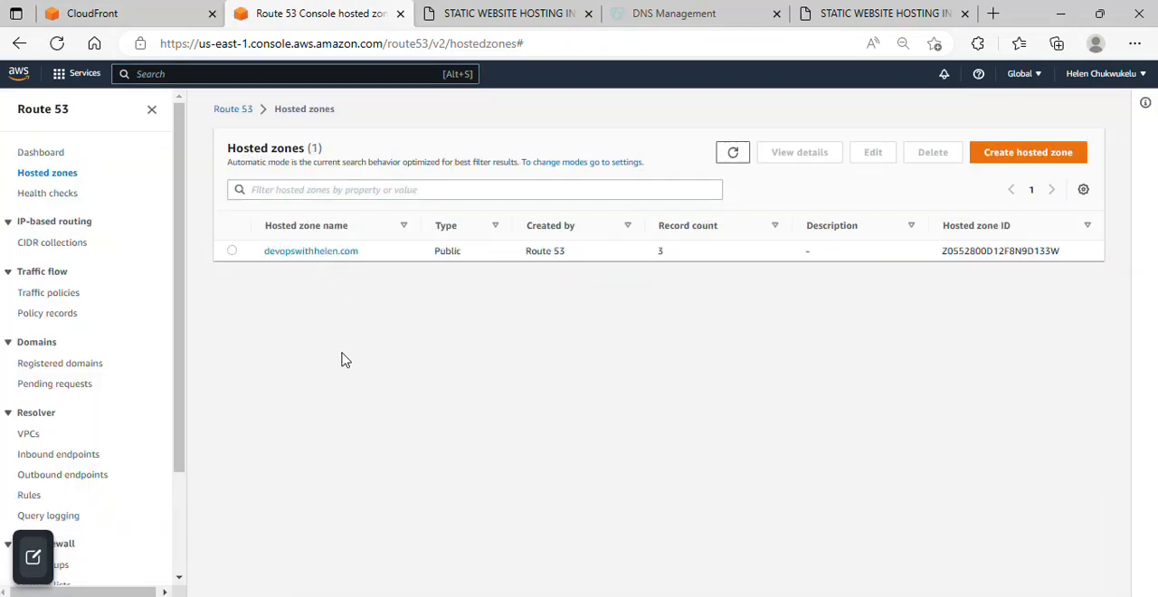
pyautogui.click(308, 253)
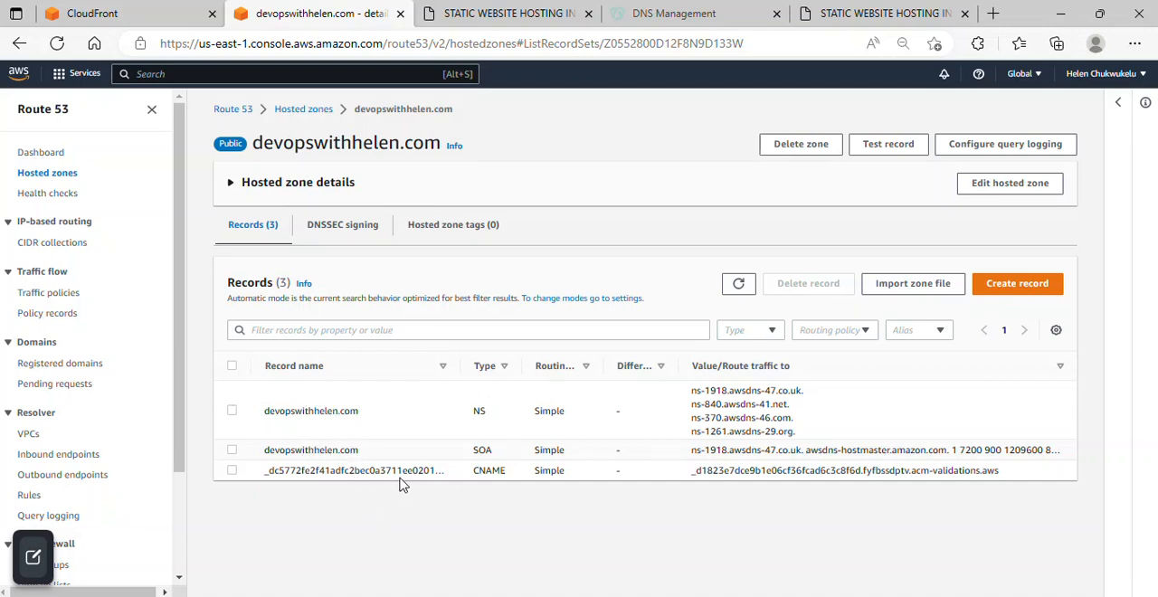
pyautogui.moveTo(333, 449); pyautogui.dragTo(259, 404)
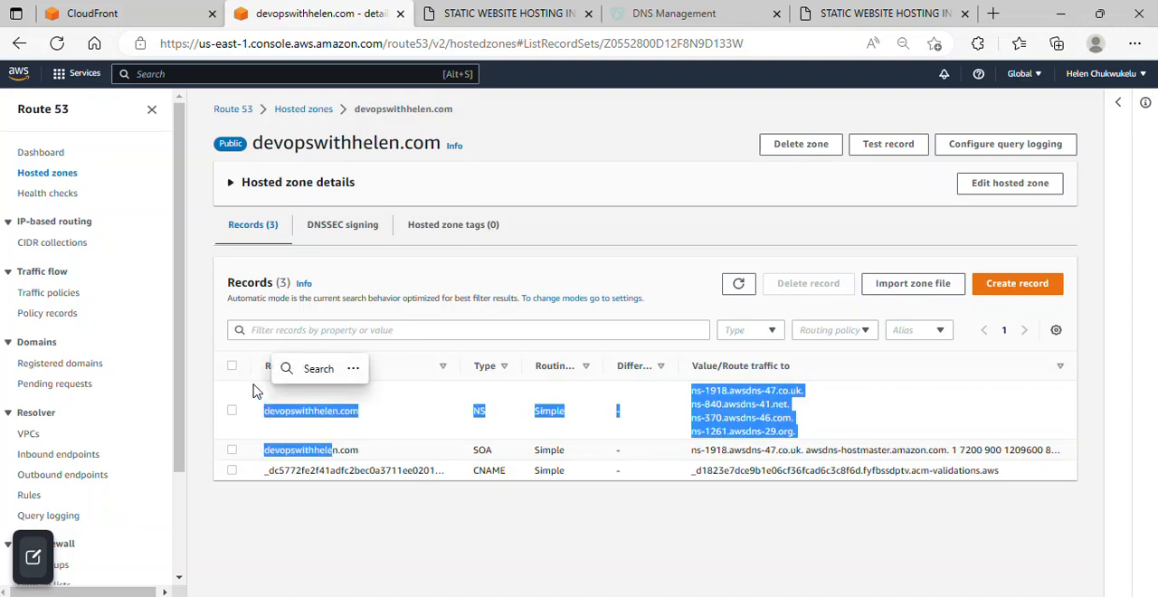
pyautogui.click(248, 389)
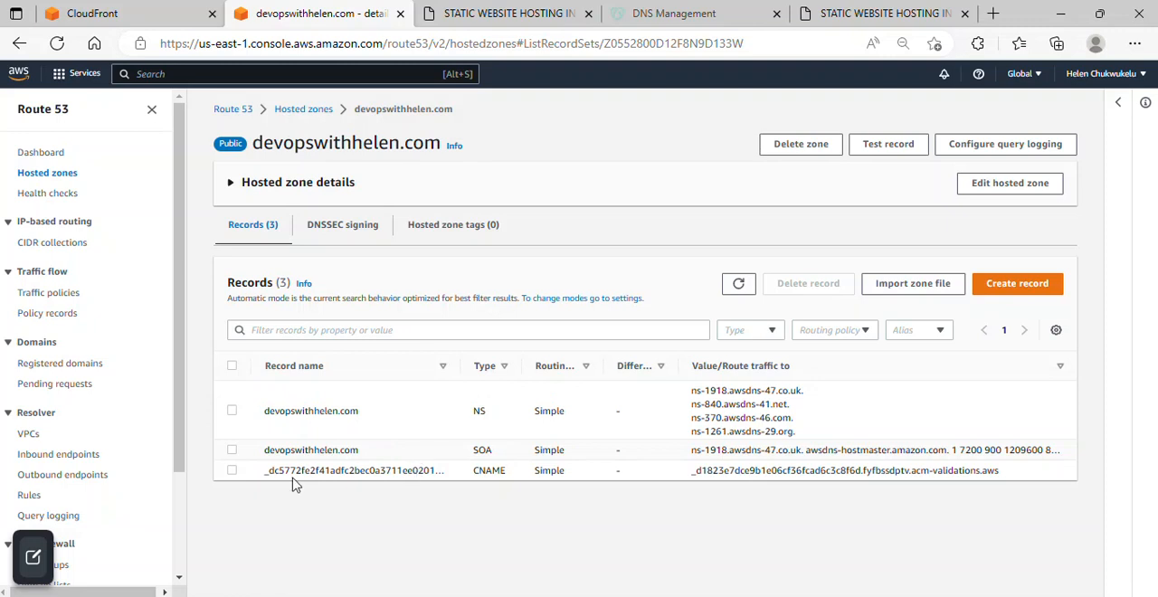
pyautogui.moveTo(274, 477); pyautogui.dragTo(482, 482)
pyautogui.click(493, 483)
# Start a root-domain A record in the hosted zone, enable Alias and route traffic to Alias to CloudFront distribution
pyautogui.click(1019, 286)
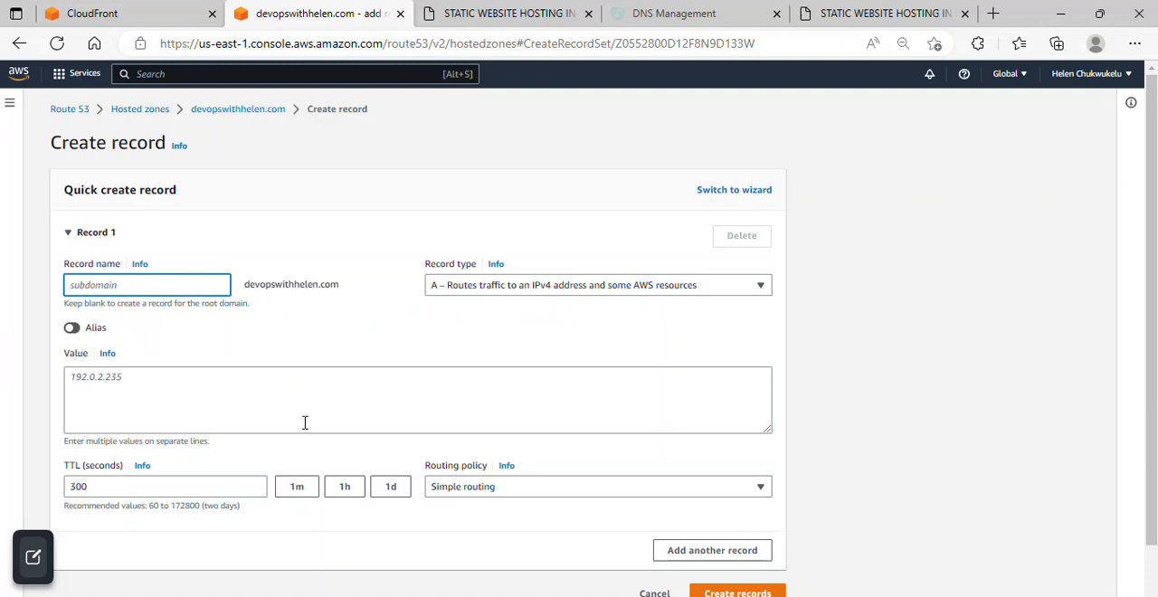
pyautogui.click(455, 285)
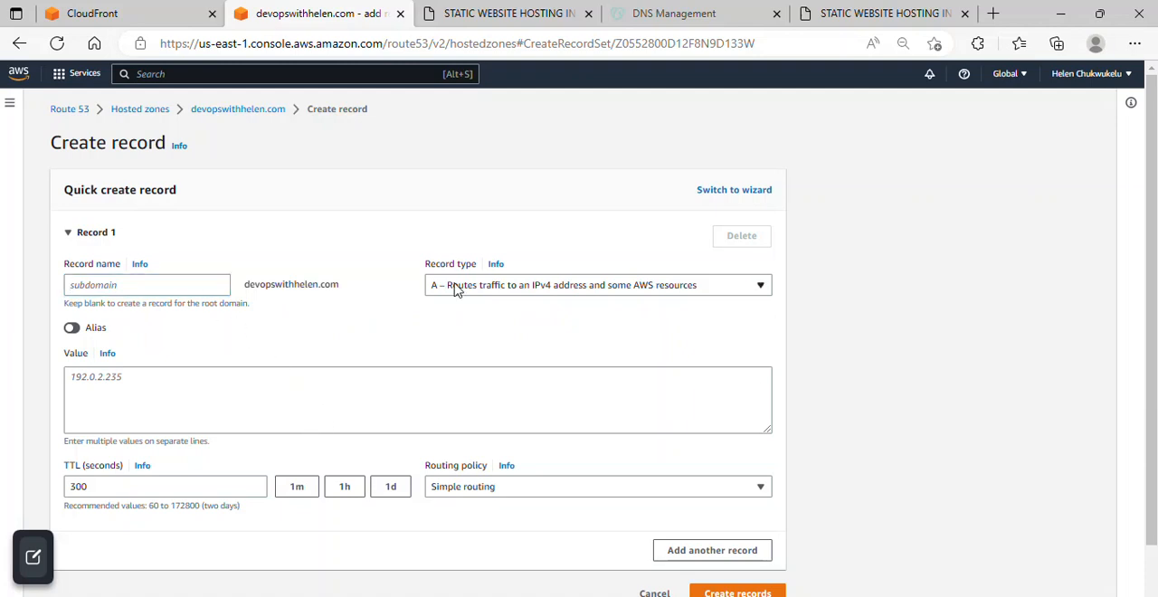
pyautogui.click(71, 328)
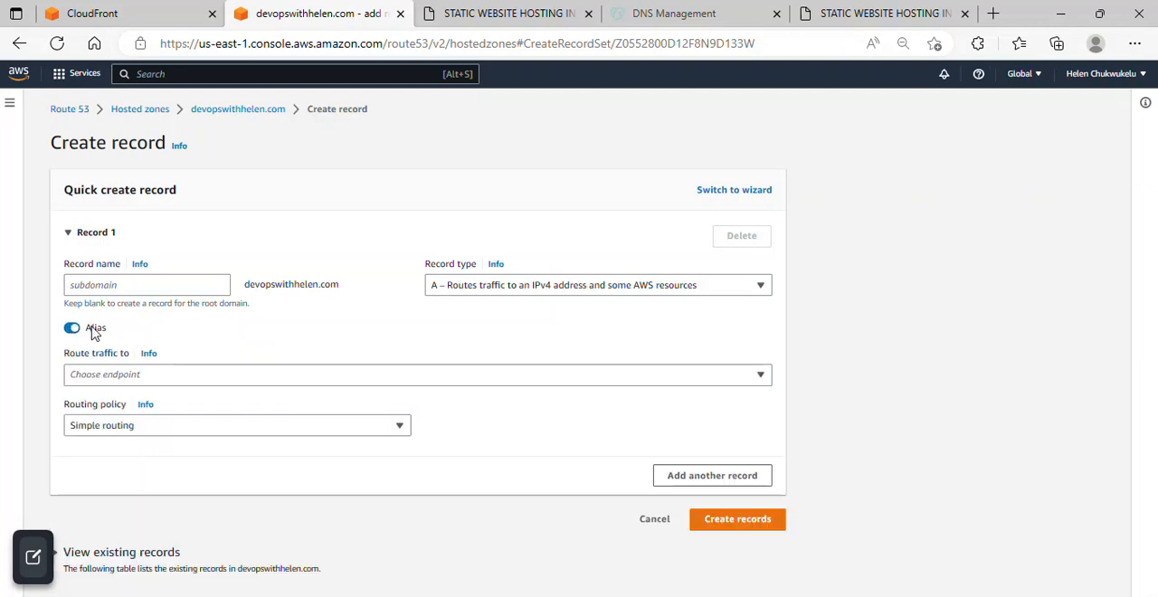
pyautogui.click(129, 376)
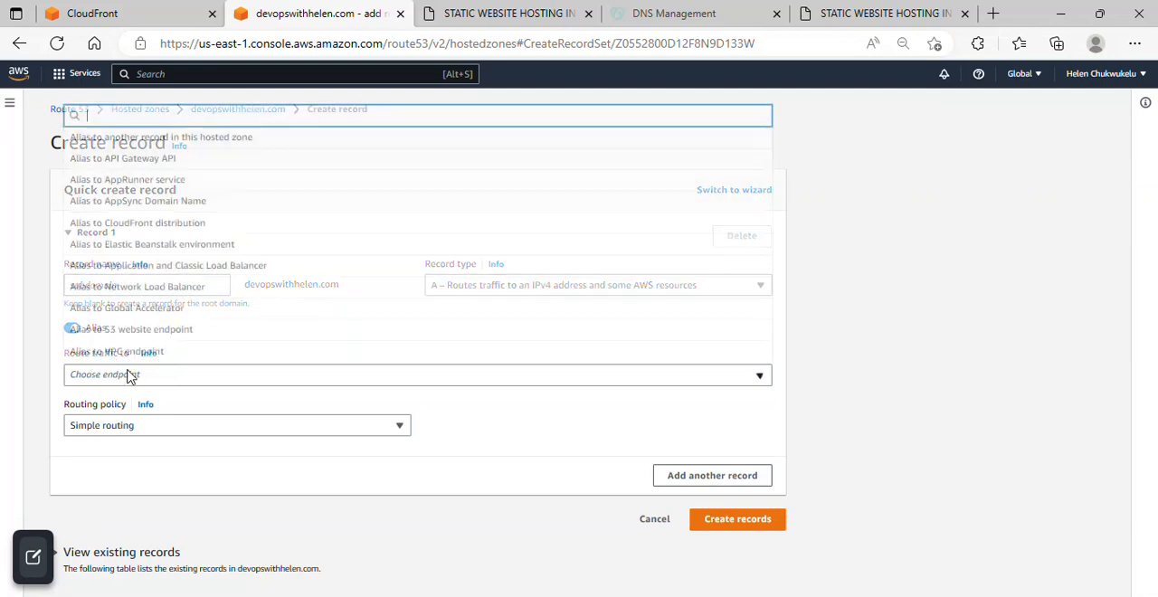
pyautogui.click(188, 226)
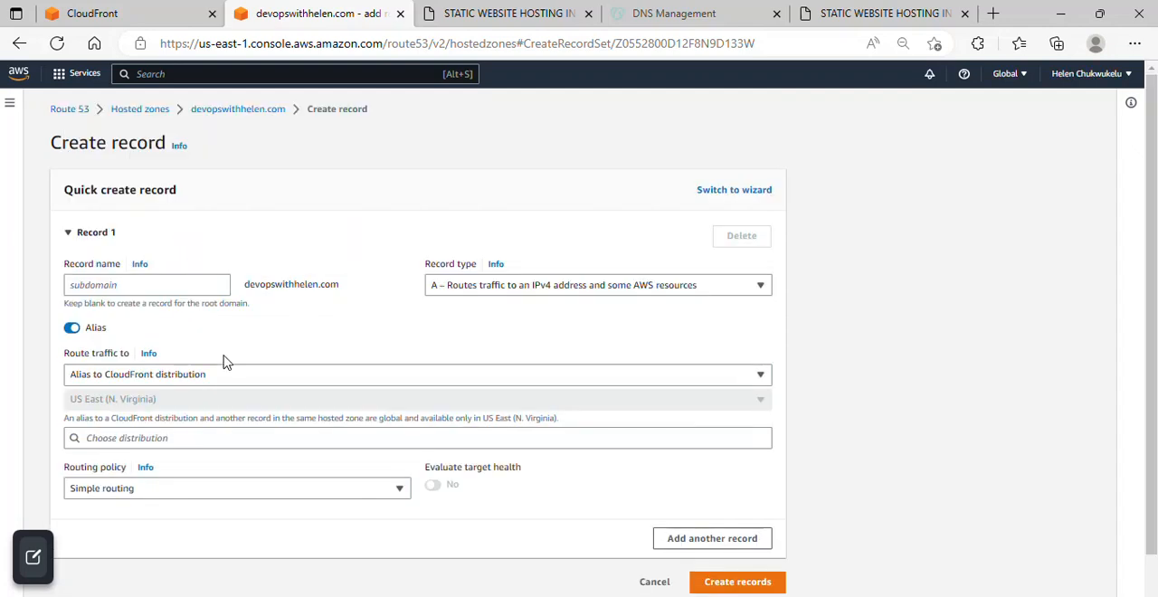
# Choose the d1jf2a5qj72tfj.cloudfront.net distribution as the alias target and create the record with simple routing
pyautogui.scroll(-2, 579, 344)
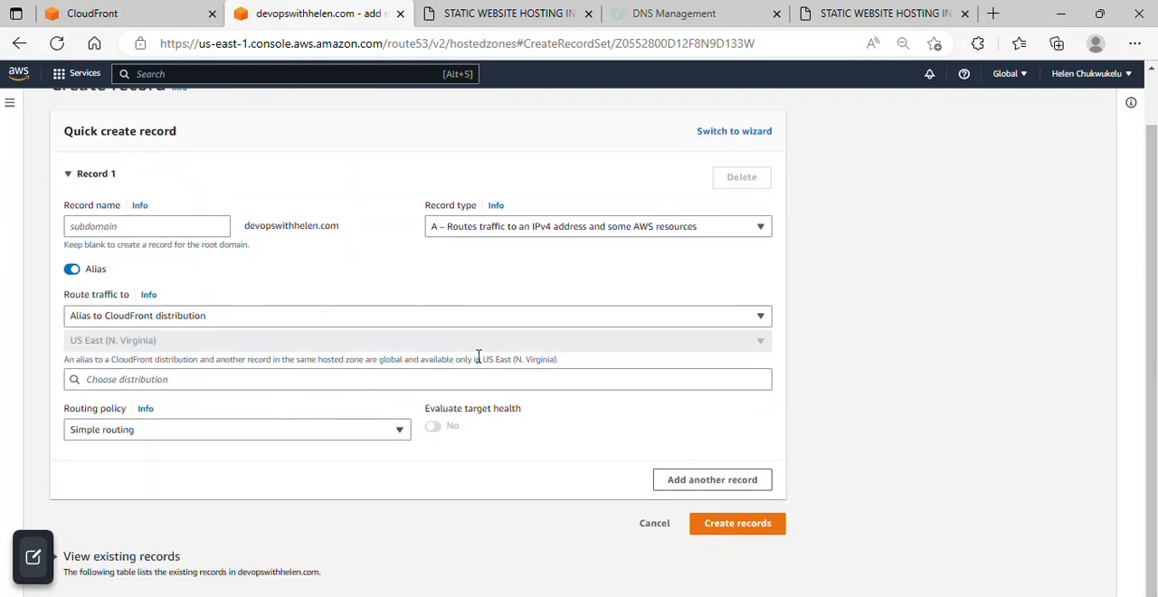
pyautogui.click(723, 529)
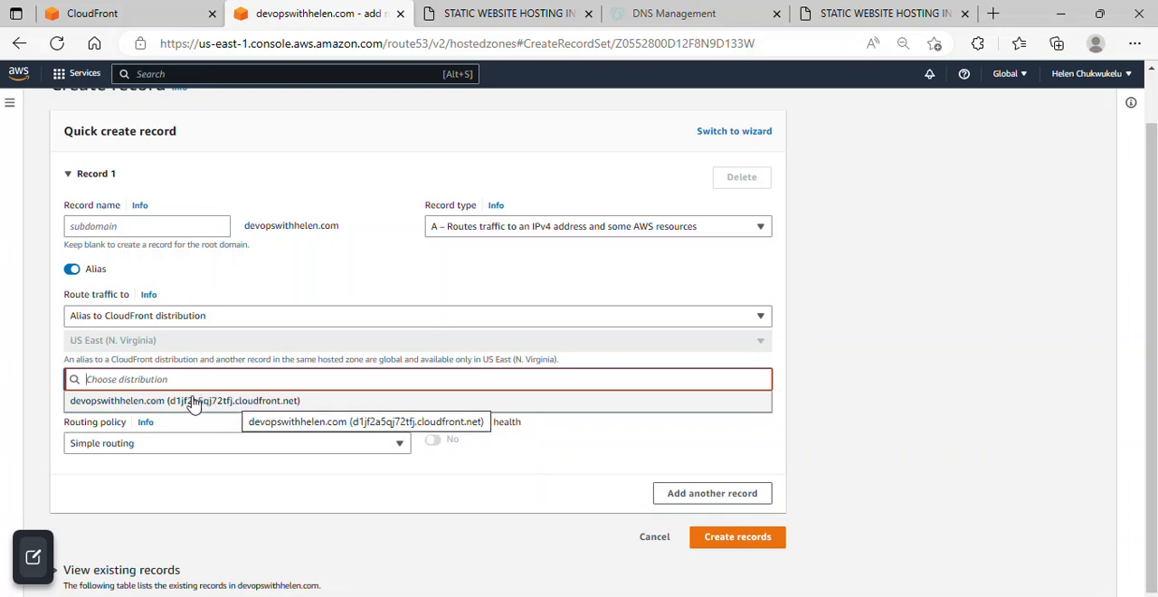
pyautogui.click(193, 400)
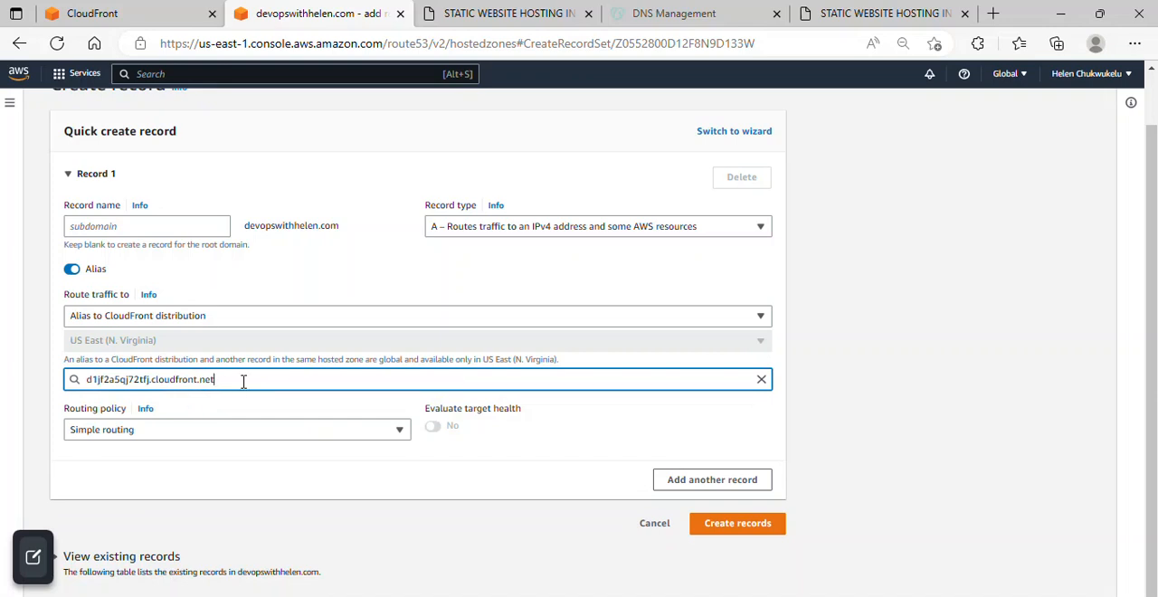
pyautogui.click(230, 411)
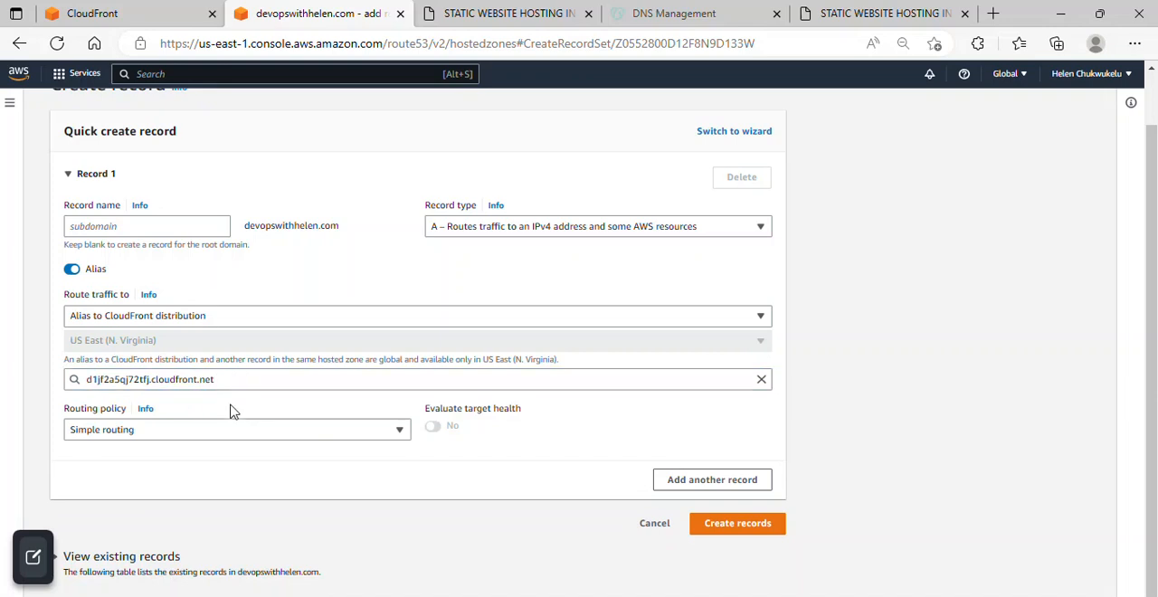
pyautogui.click(737, 525)
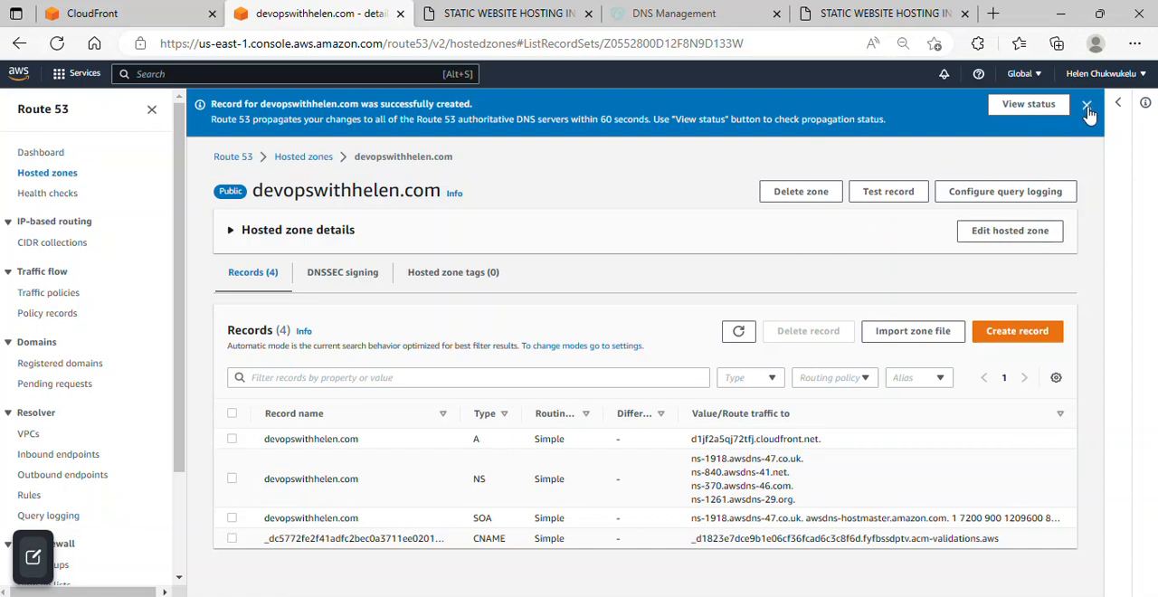
# View the new record's propagation status, and close the browser tab showing the CloudFront-hosted page
pyautogui.click(1022, 107)
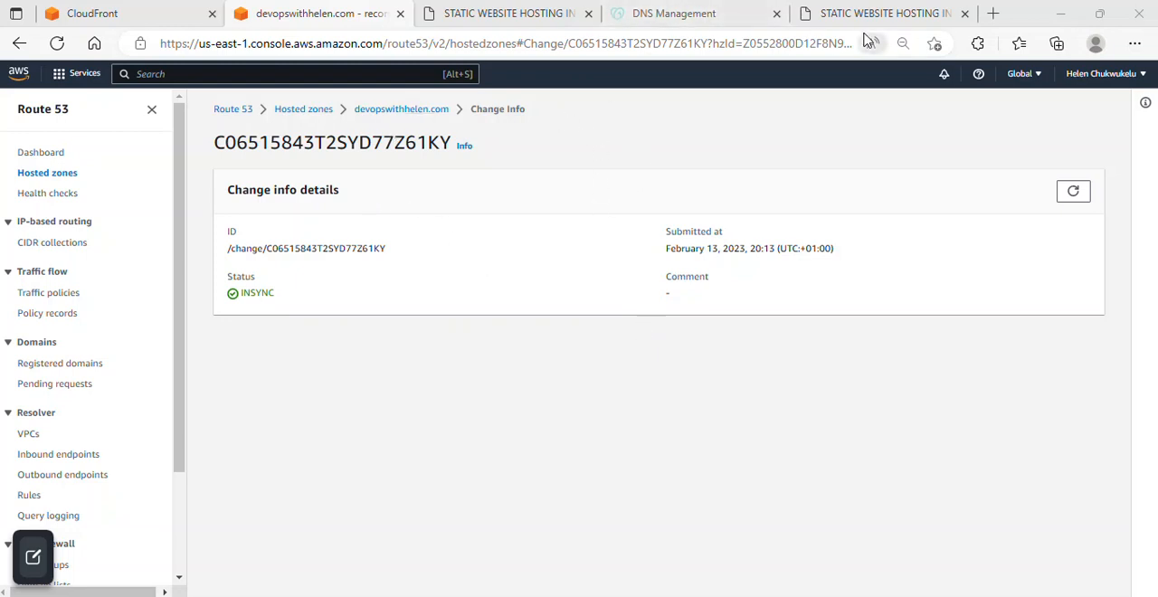
pyautogui.click(943, 13)
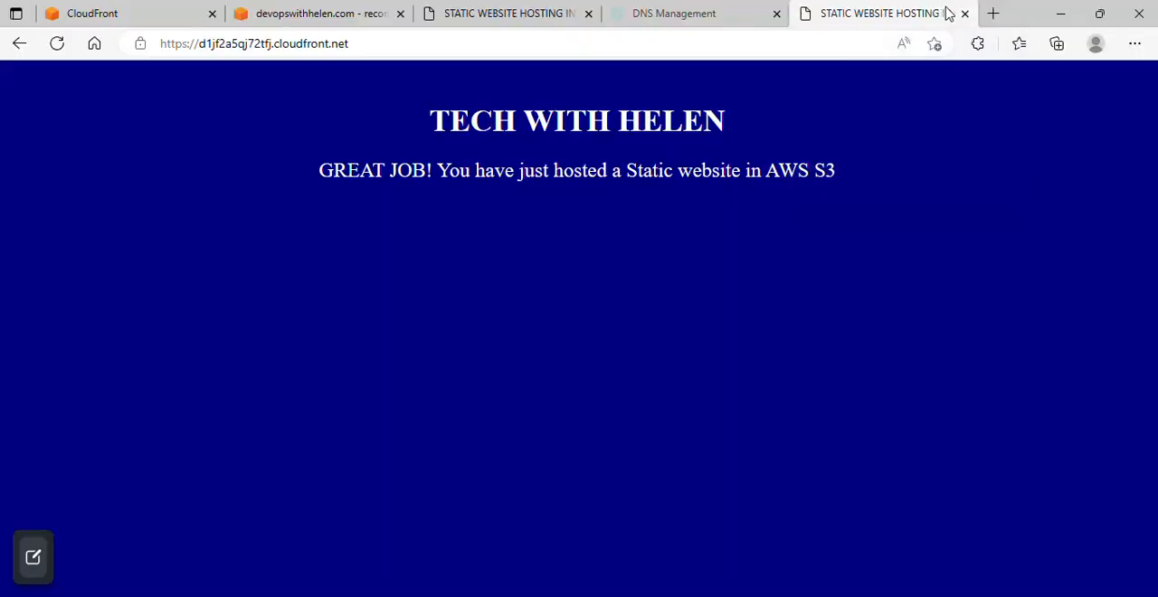
pyautogui.click(964, 14)
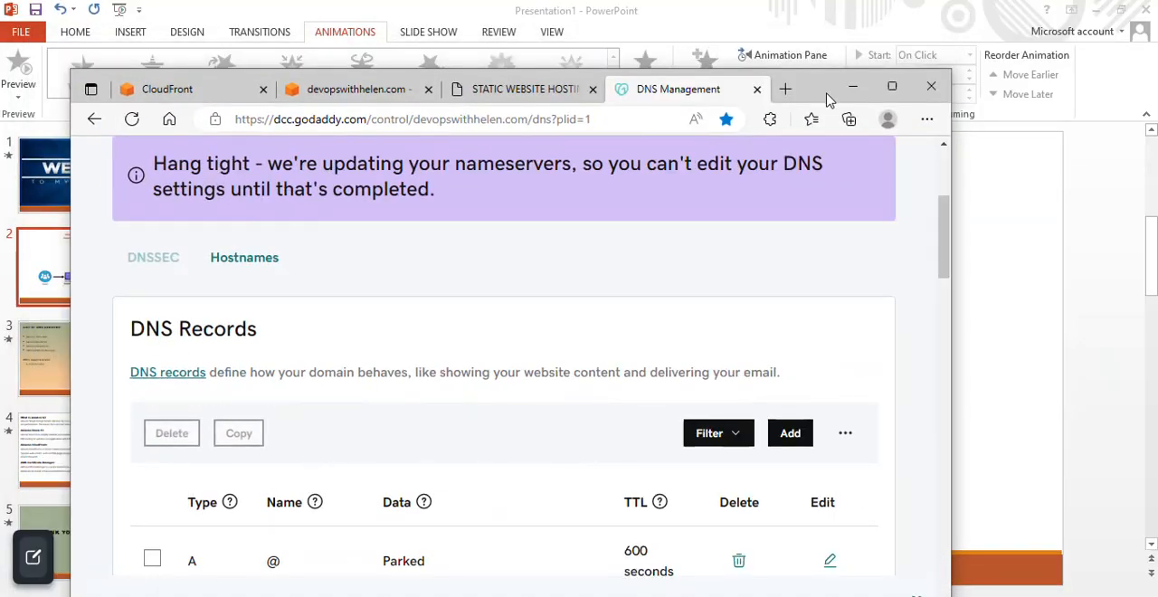
pyautogui.click(892, 86)
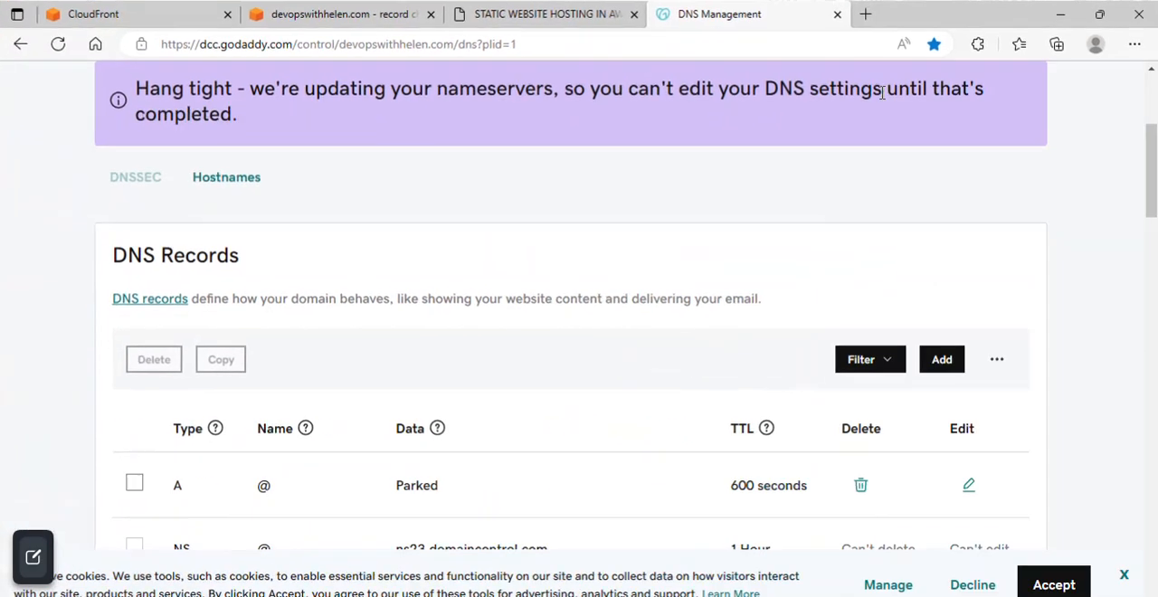
# Try to load devopswithhelen.com in a new browser tab
pyautogui.click(866, 13)
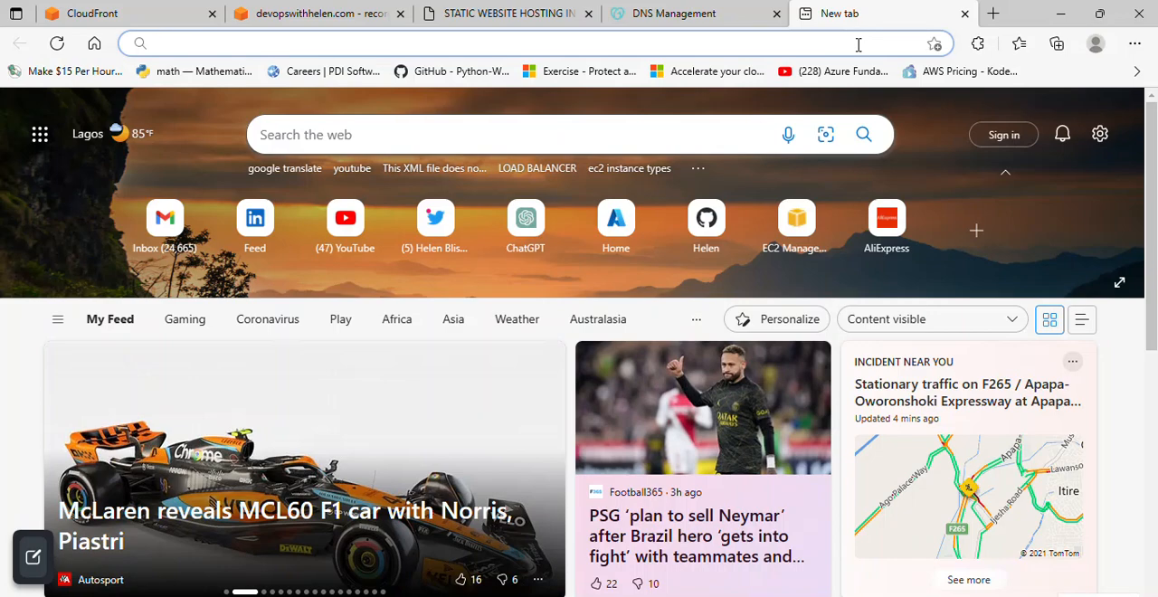
pyautogui.write('d')
pyautogui.press('BackSpace')
pyautogui.press('BackSpace')
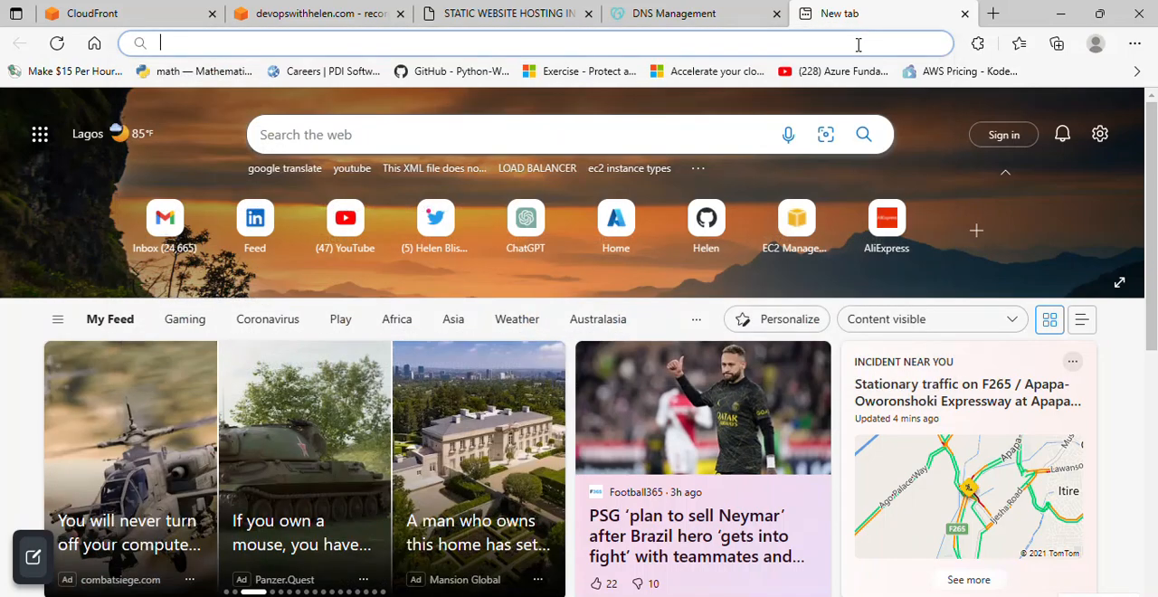
pyautogui.write('devopswithhelen.com')
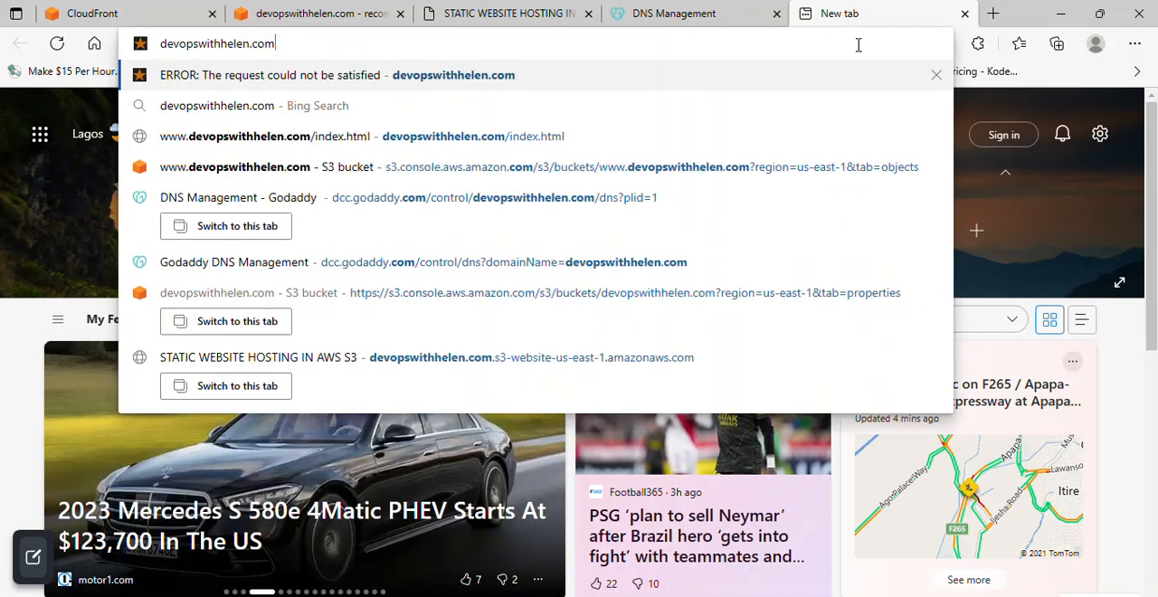
pyautogui.press('Return')
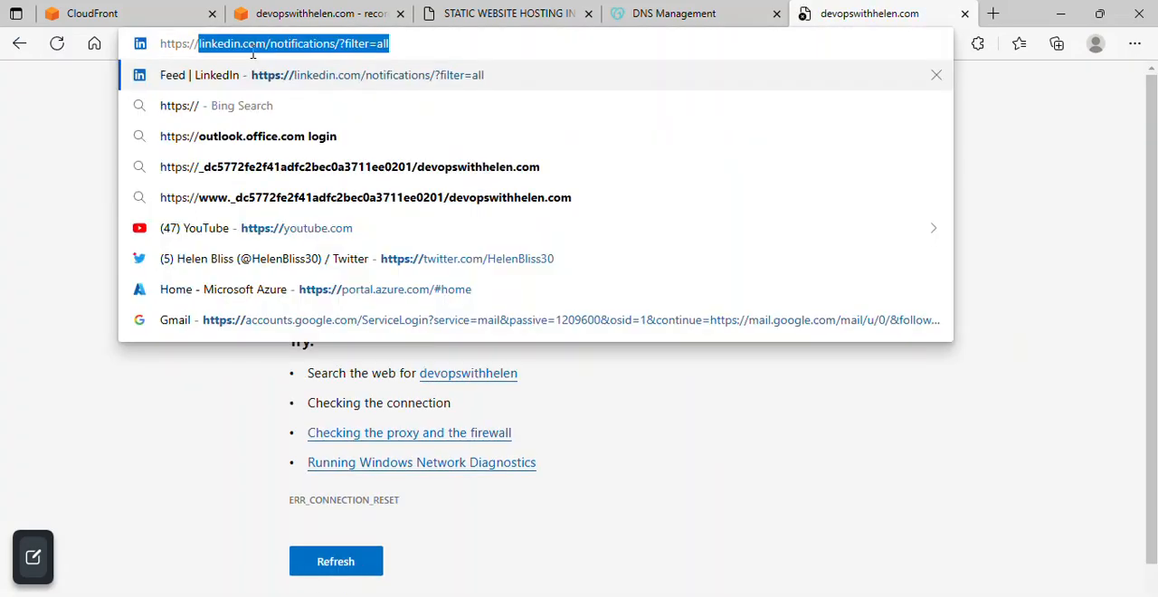
pyautogui.write('www.')
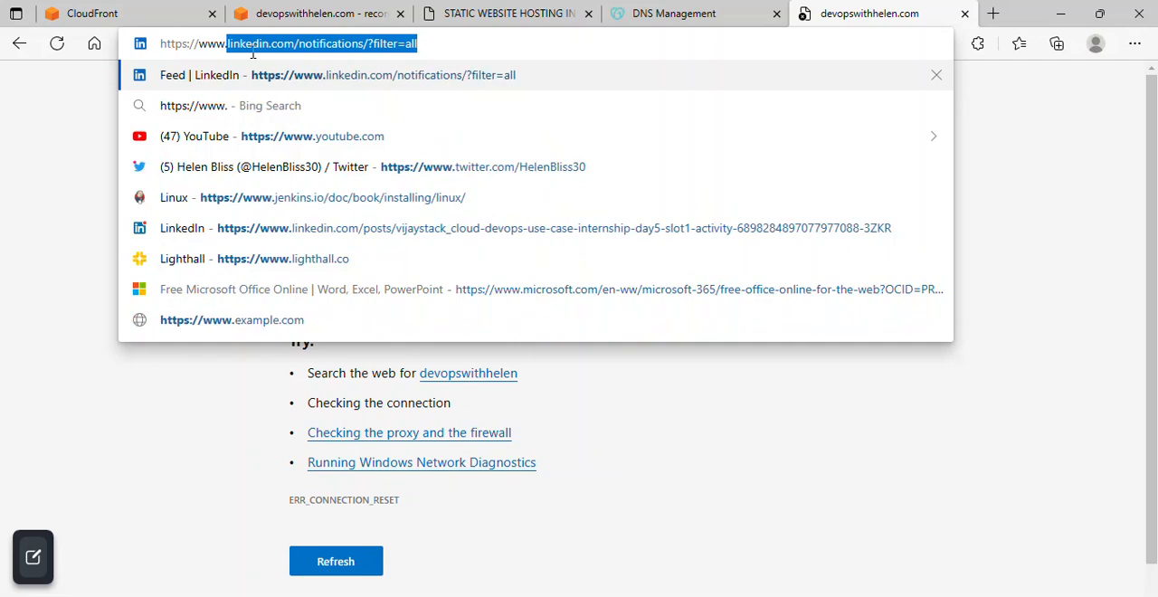
pyautogui.write('devopswithhele')
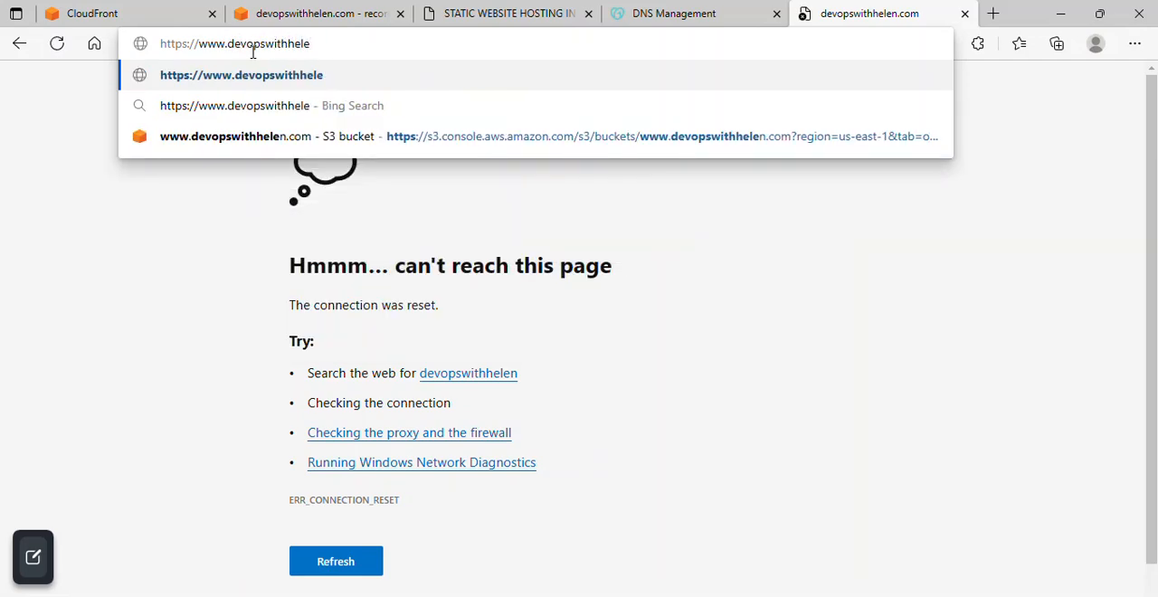
pyautogui.write('n.com')
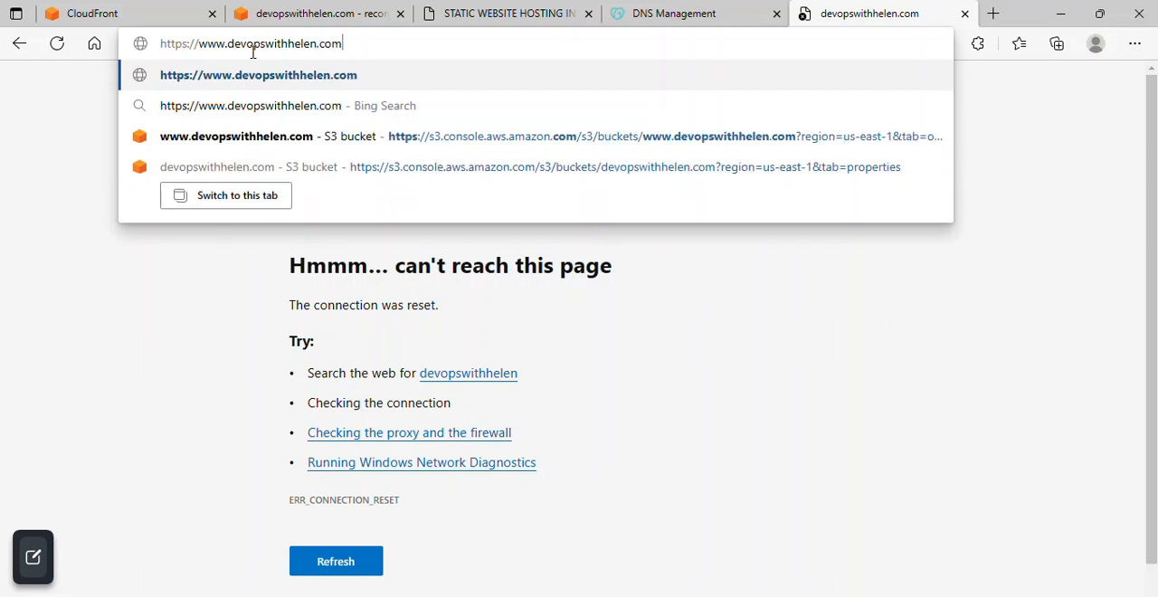
pyautogui.press('Return')
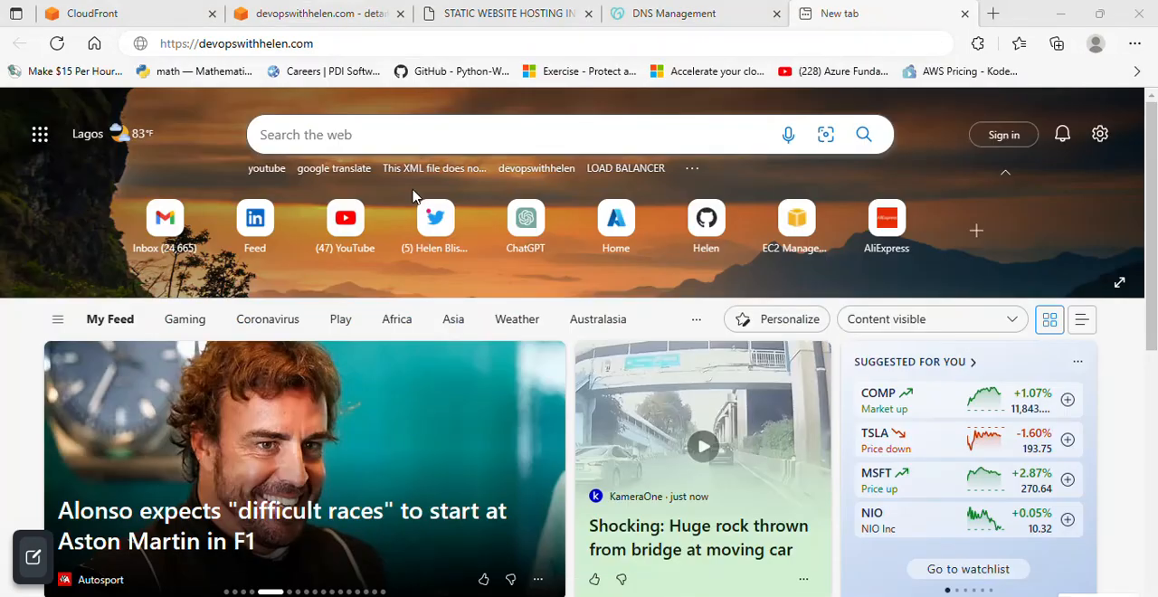
pyautogui.click(373, 43)
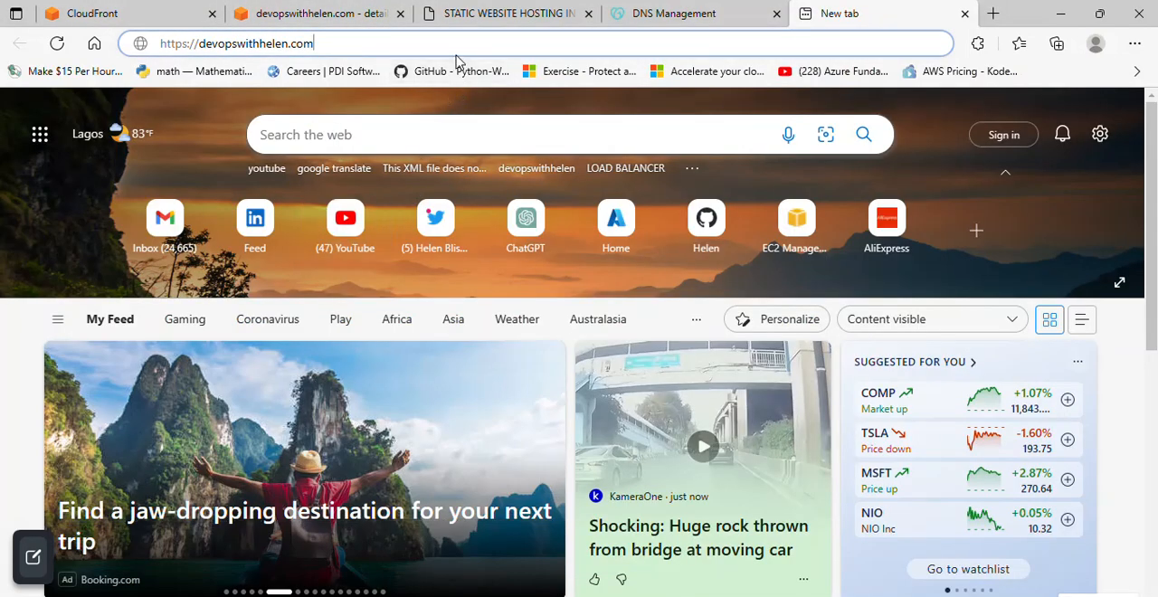
pyautogui.press('Return')
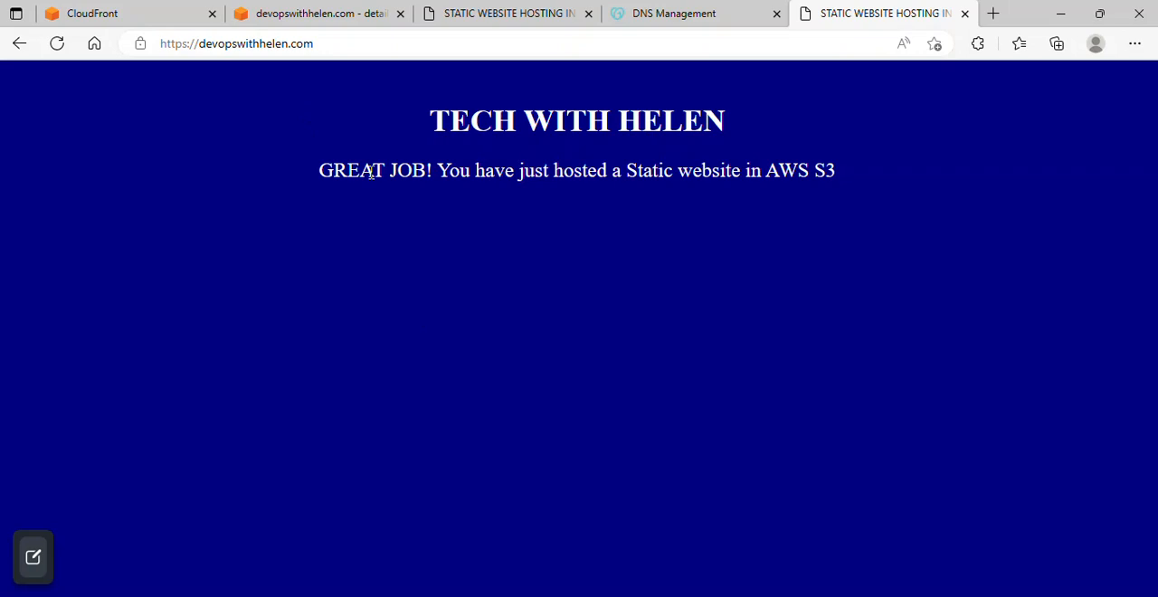
pyautogui.doubleClick(172, 43)
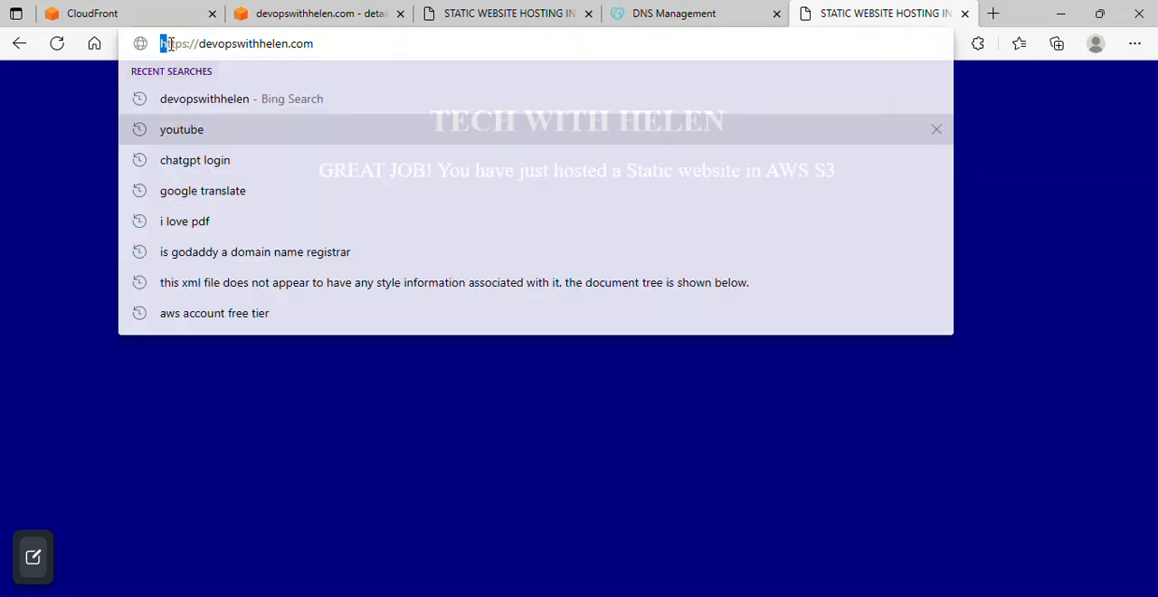
pyautogui.click(245, 413)
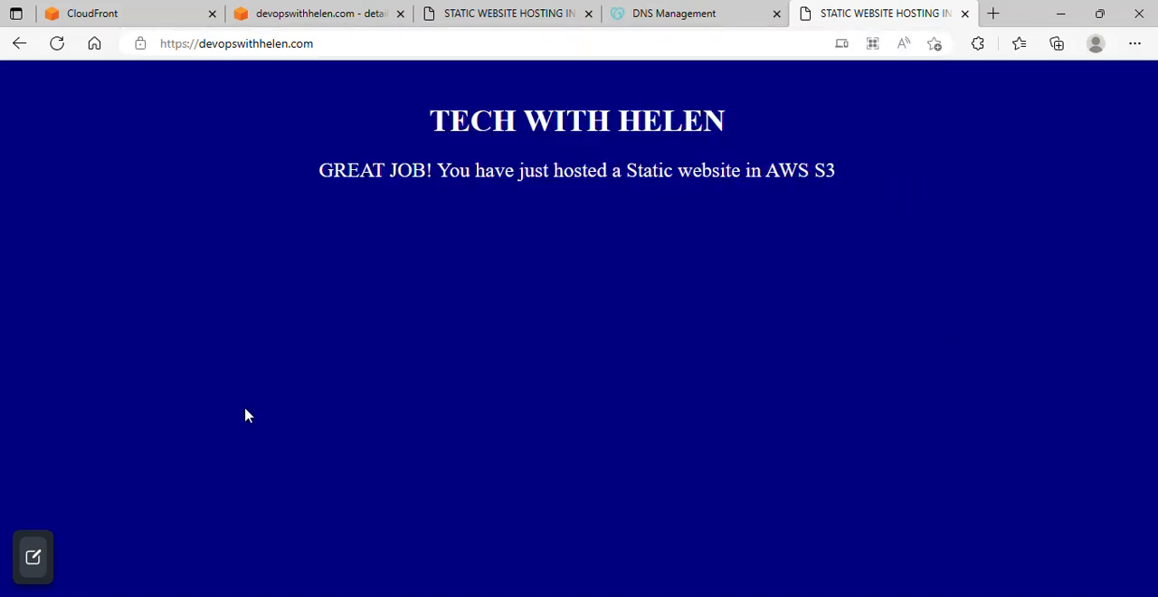